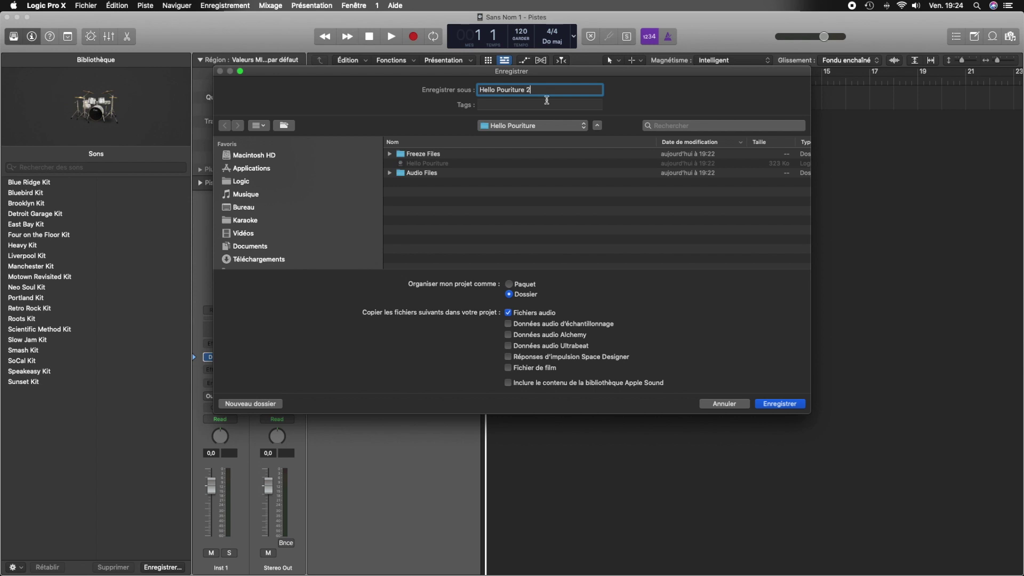
Step: Save the project as Hello Pouriture 2 and record a four-bar drum part on the Inst 1 track
{"action": "left_click", "coordinate": [779, 404]}
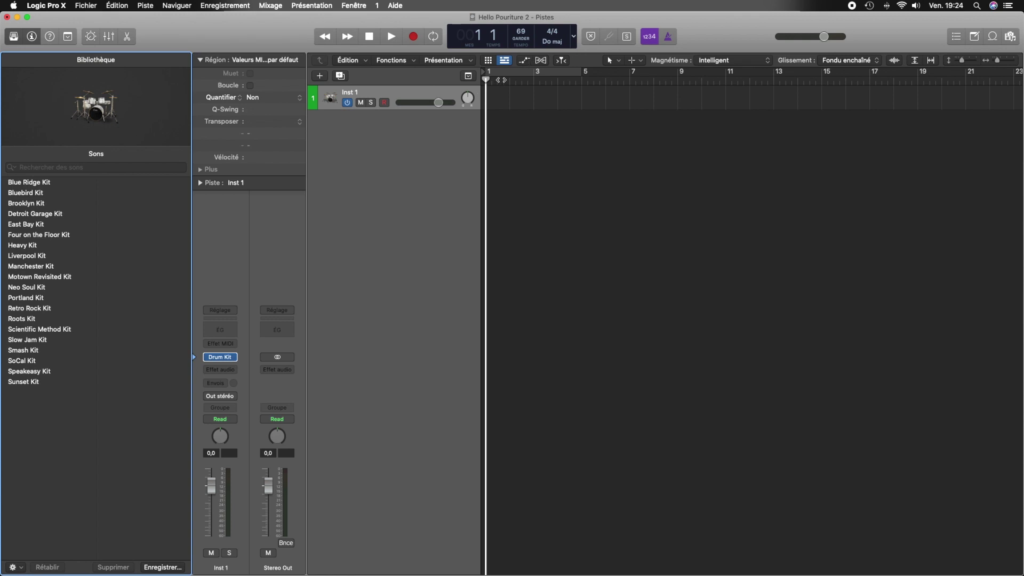
{"action": "key", "text": "r"}
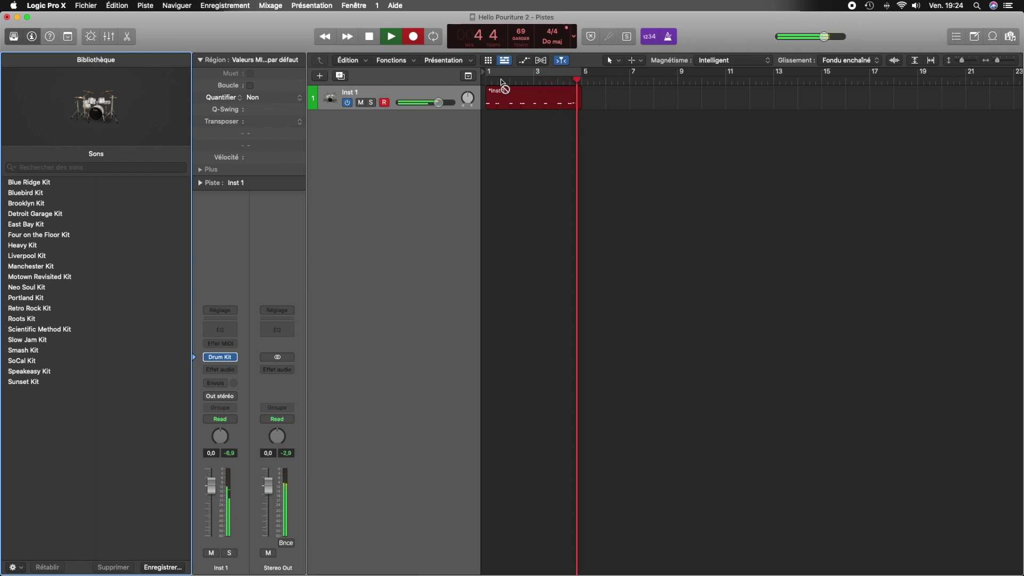
{"action": "key", "text": "space"}
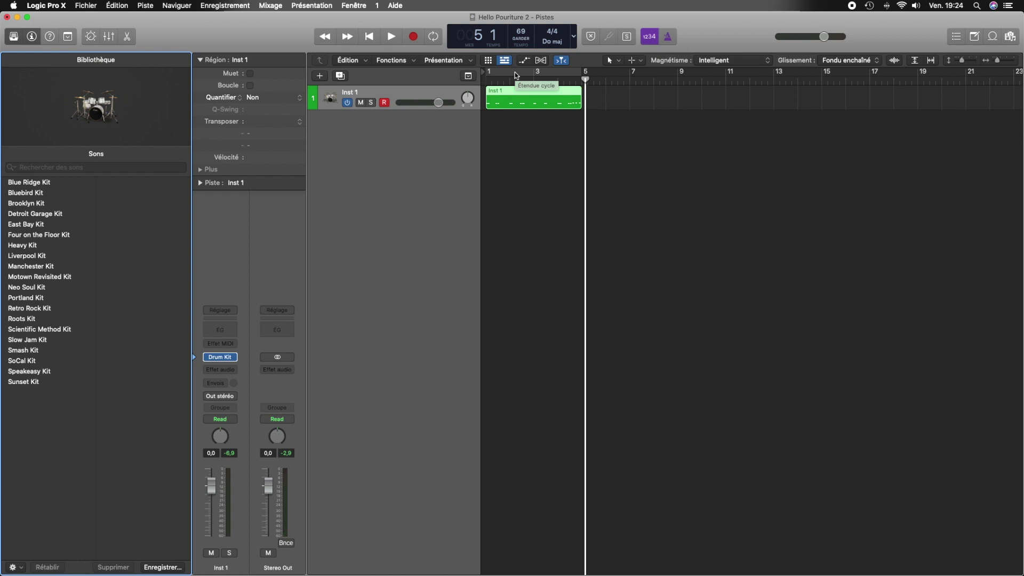
Step: Enable the cycle over bars 1 to 4, quantize the recorded drum region to Double croche, and play it back
{"action": "left_click", "coordinate": [514, 72]}
{"action": "left_click", "coordinate": [520, 105]}
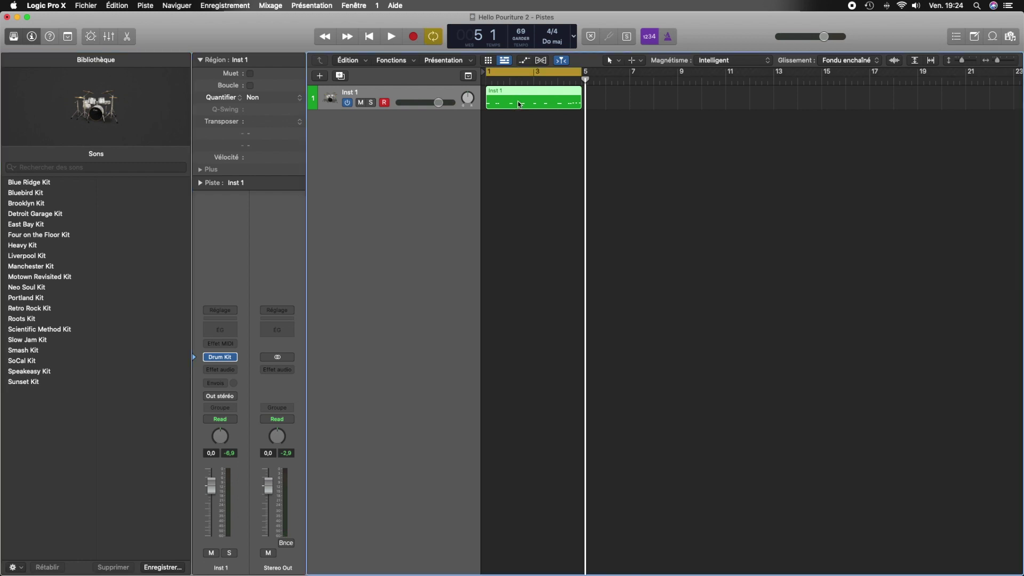
{"action": "left_click", "coordinate": [256, 99]}
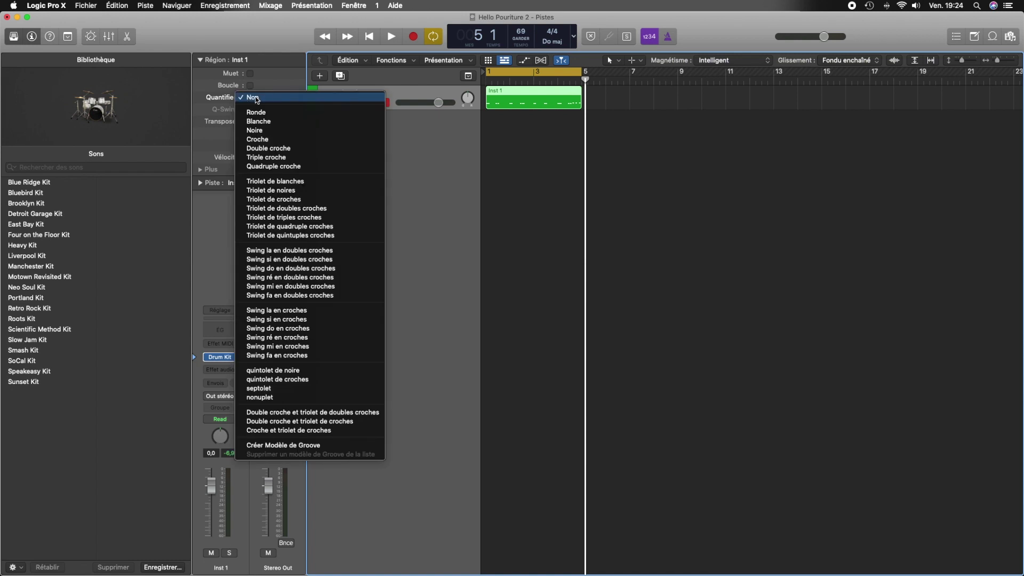
{"action": "left_click", "coordinate": [303, 152]}
{"action": "key", "text": "space"}
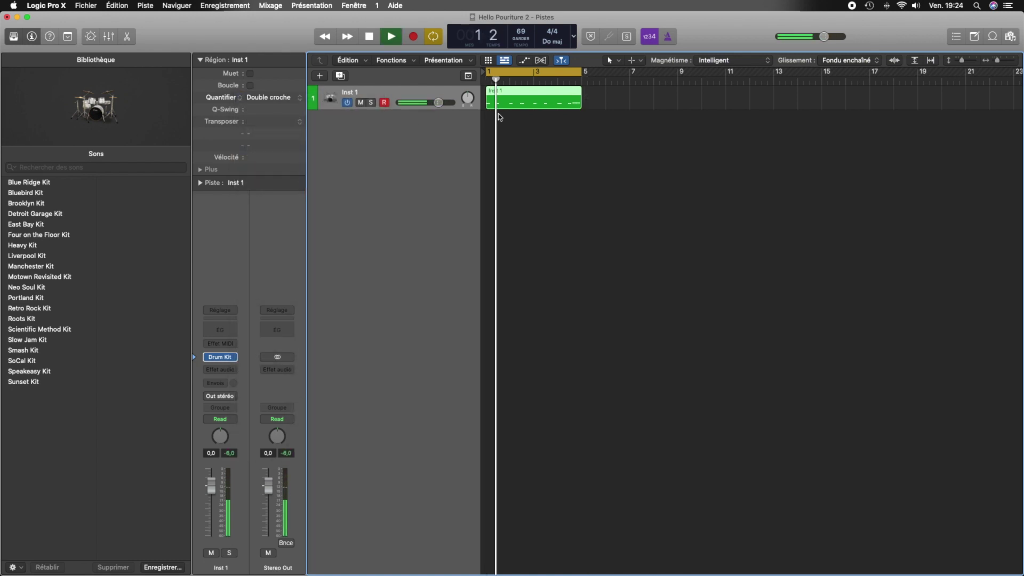
Step: Turn on the metronome click and overdub more drum notes onto the Inst 1 region within the cycle
{"action": "left_click", "coordinate": [670, 37]}
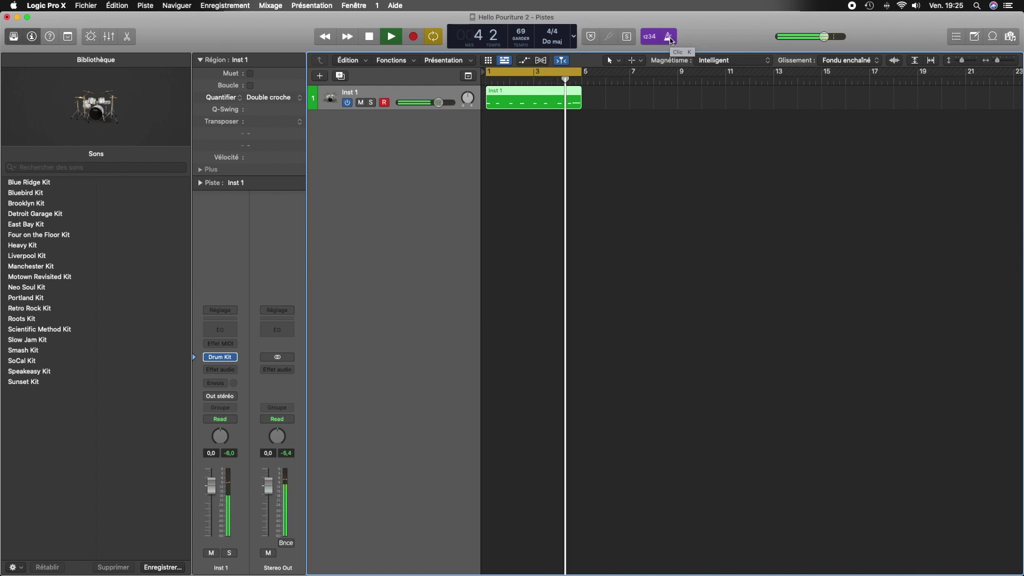
{"action": "key", "text": "r"}
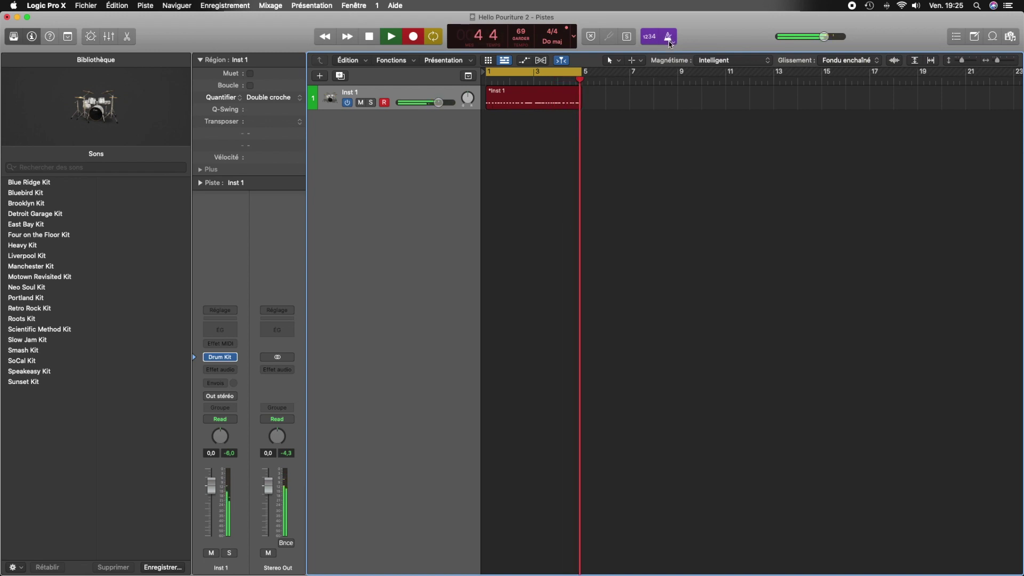
{"action": "key", "text": "space"}
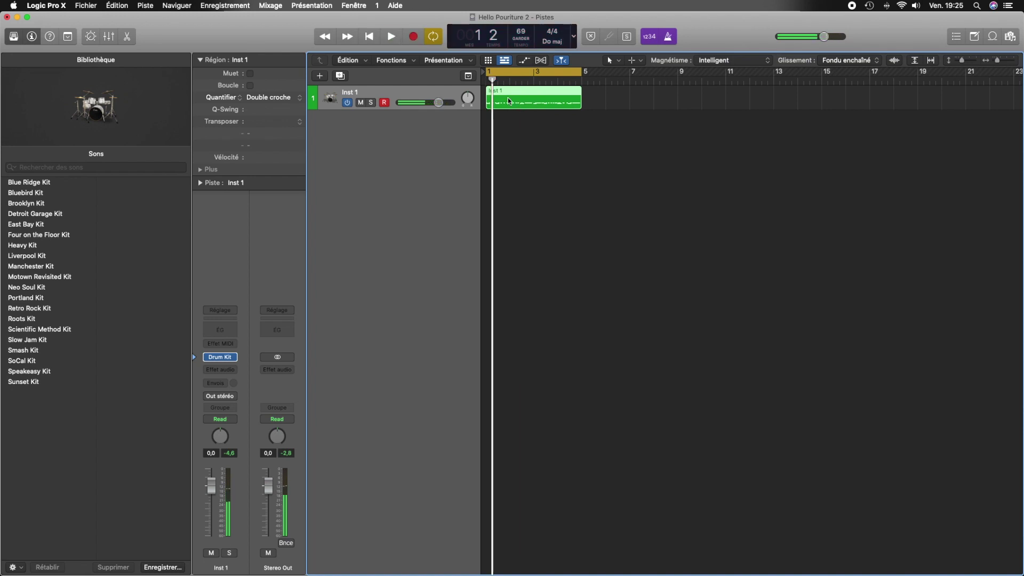
Step: Reapply Double croche quantization to the overdubbed drum region and play it back
{"action": "left_click", "coordinate": [281, 99]}
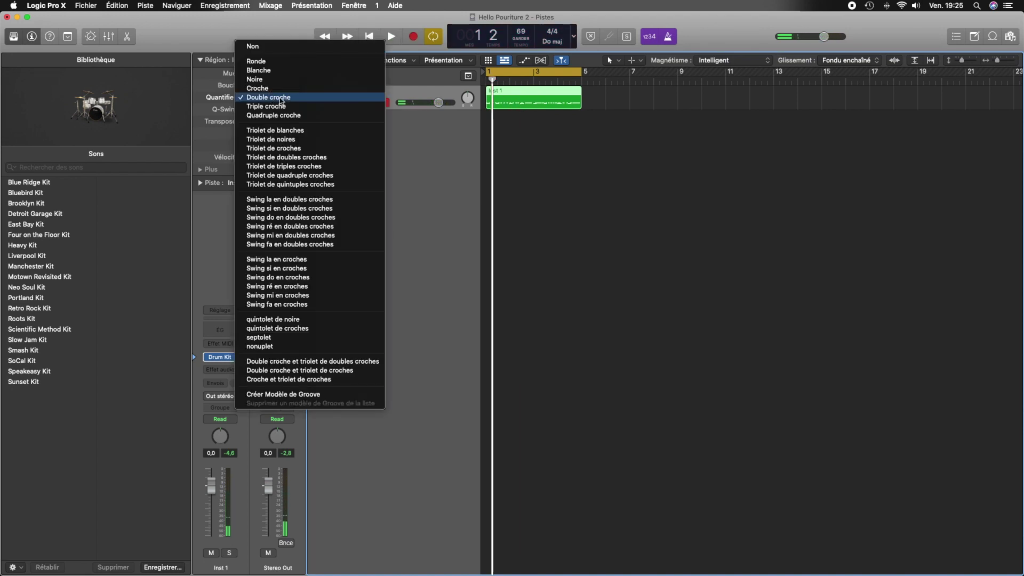
{"action": "left_click", "coordinate": [284, 98]}
{"action": "key", "text": "space"}
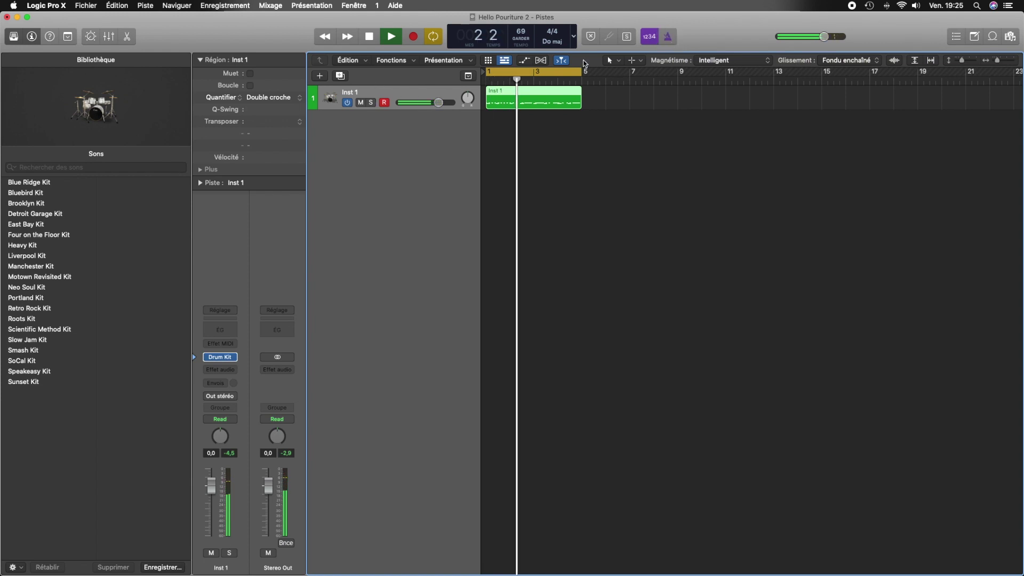
Step: Create one software instrument track using Retro Synth in stereo
{"action": "left_click", "coordinate": [319, 75]}
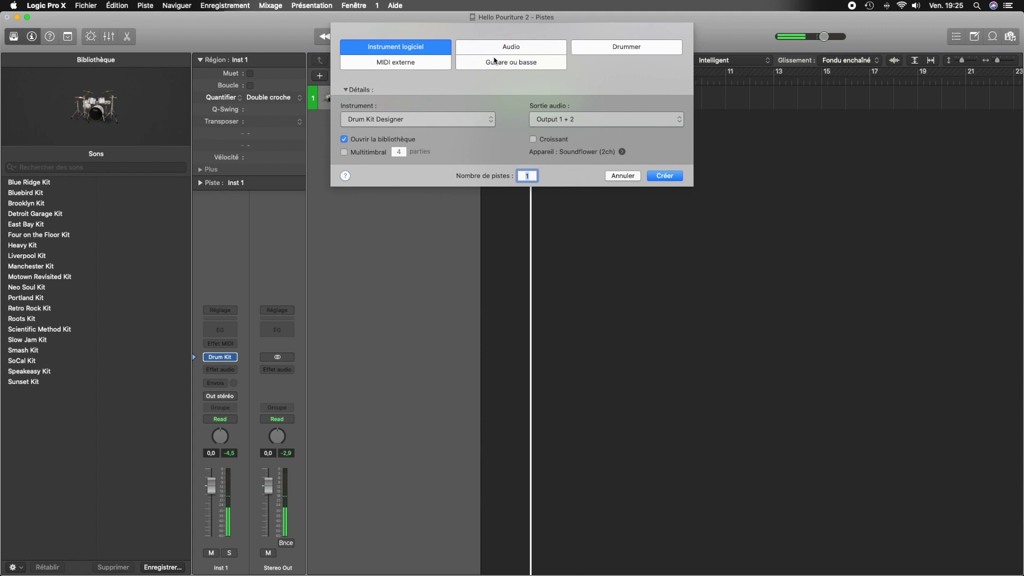
{"action": "left_click", "coordinate": [416, 120]}
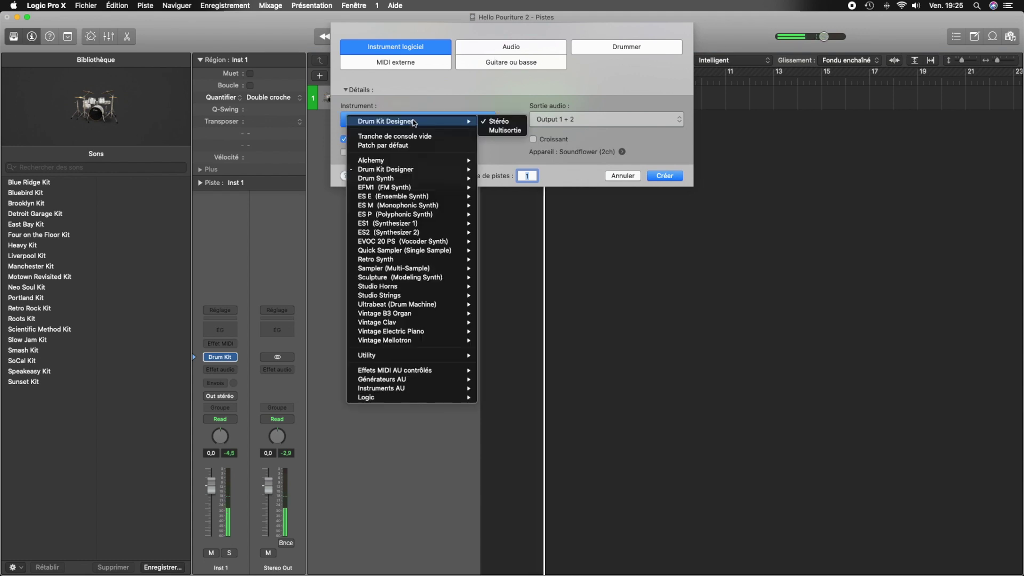
{"action": "mouse_move", "coordinate": [477, 261]}
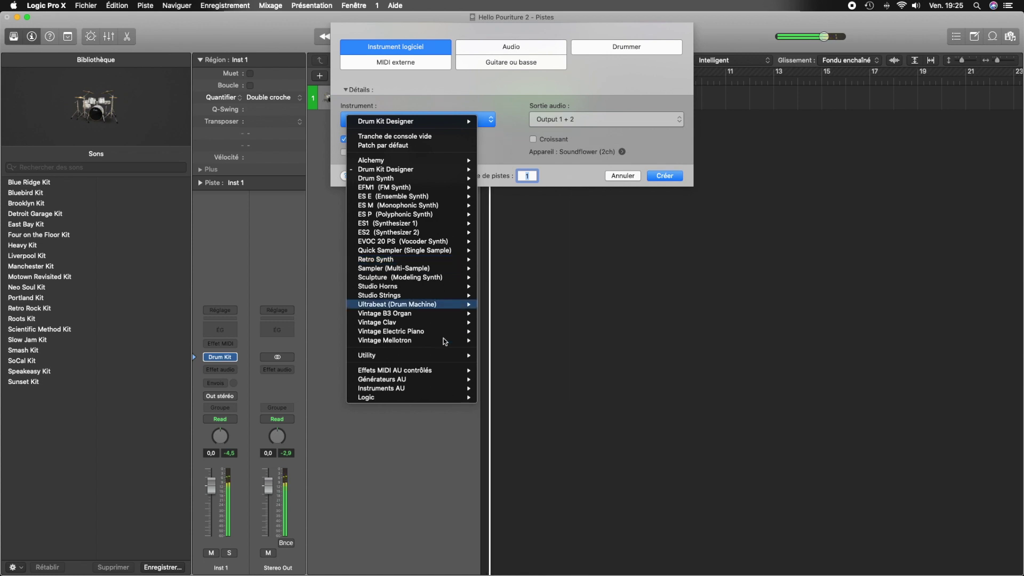
{"action": "left_click", "coordinate": [491, 262]}
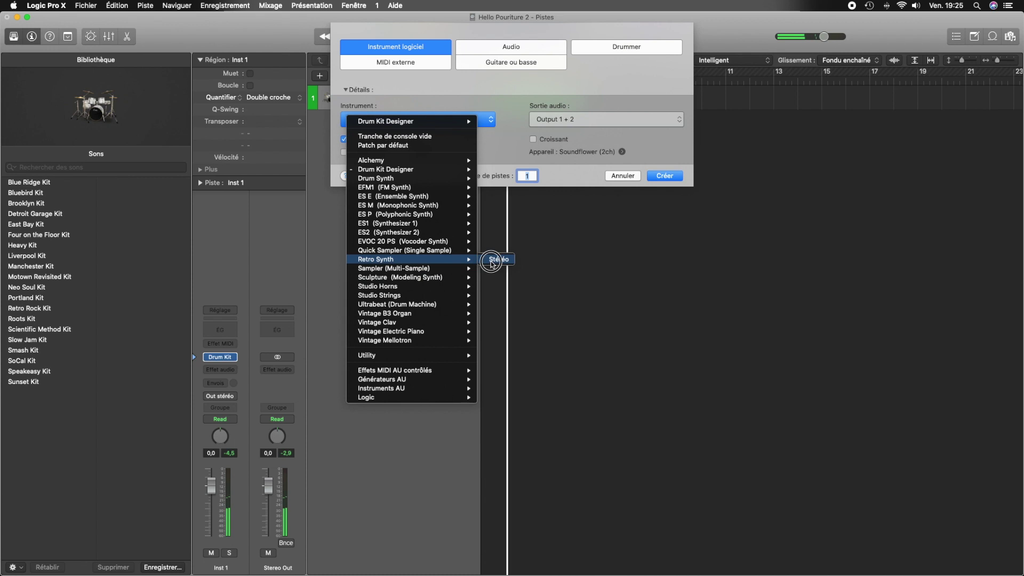
{"action": "left_click", "coordinate": [665, 176]}
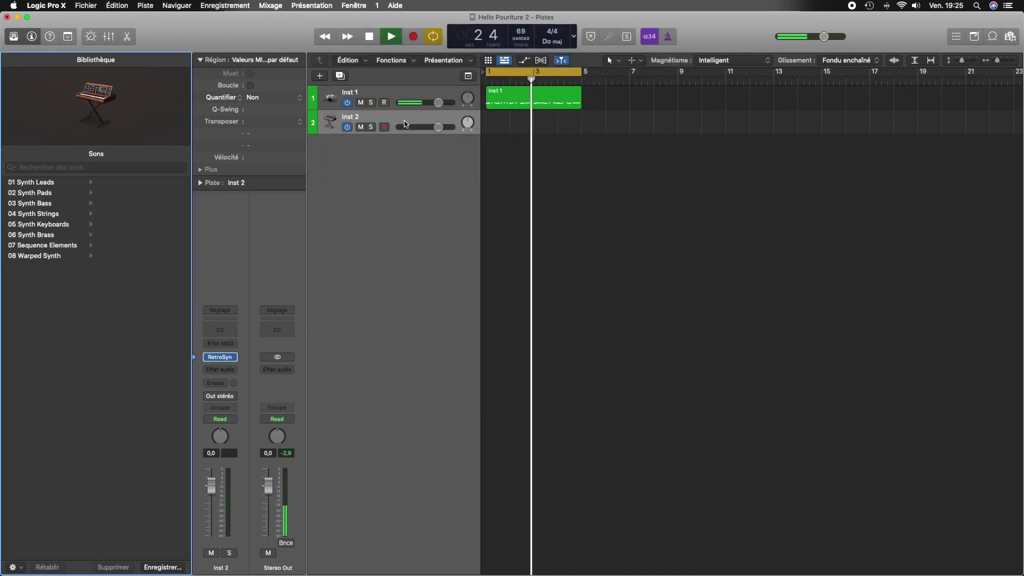
Step: Arm the Retro Synth track for recording and load the Eighties Bass preset from 03 Synth Bass
{"action": "left_click", "coordinate": [384, 128]}
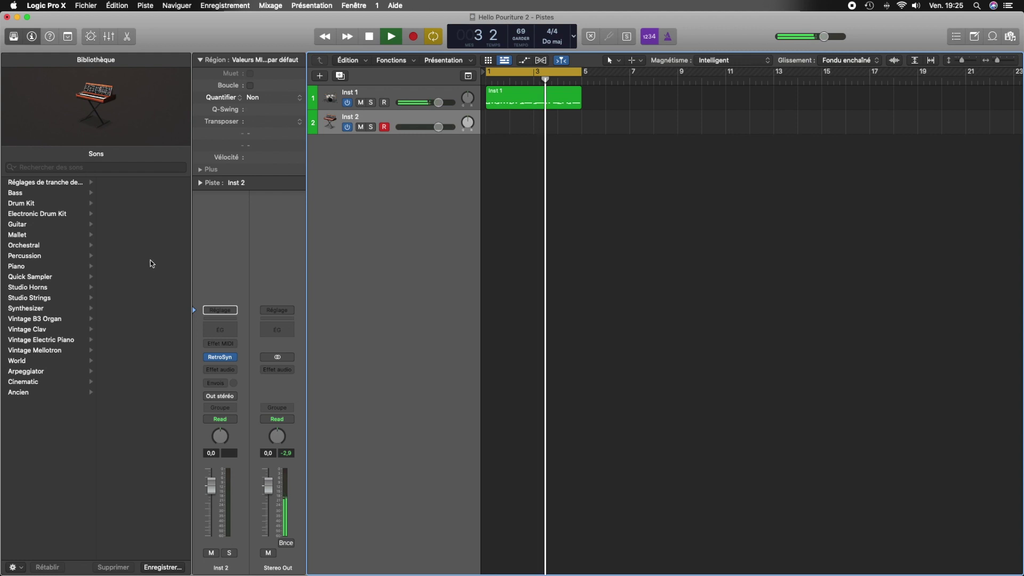
{"action": "mouse_move", "coordinate": [222, 362]}
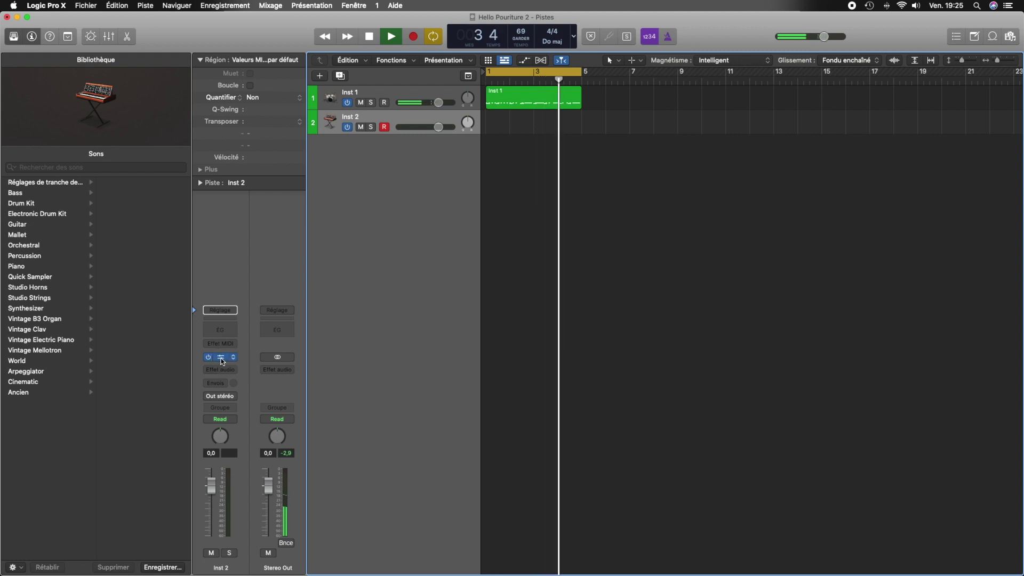
{"action": "left_click", "coordinate": [219, 361]}
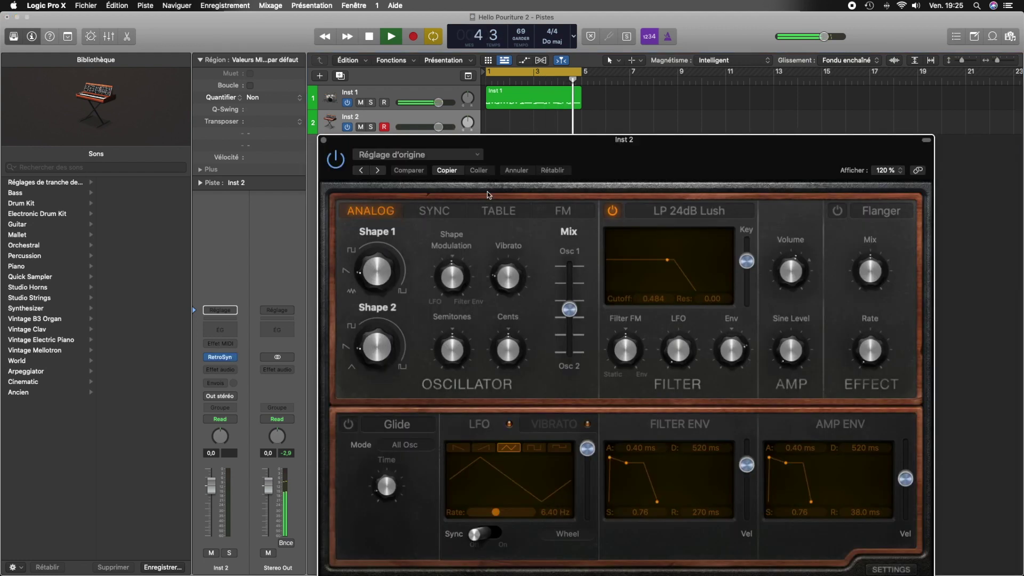
{"action": "left_click", "coordinate": [447, 156]}
{"action": "mouse_move", "coordinate": [519, 383]}
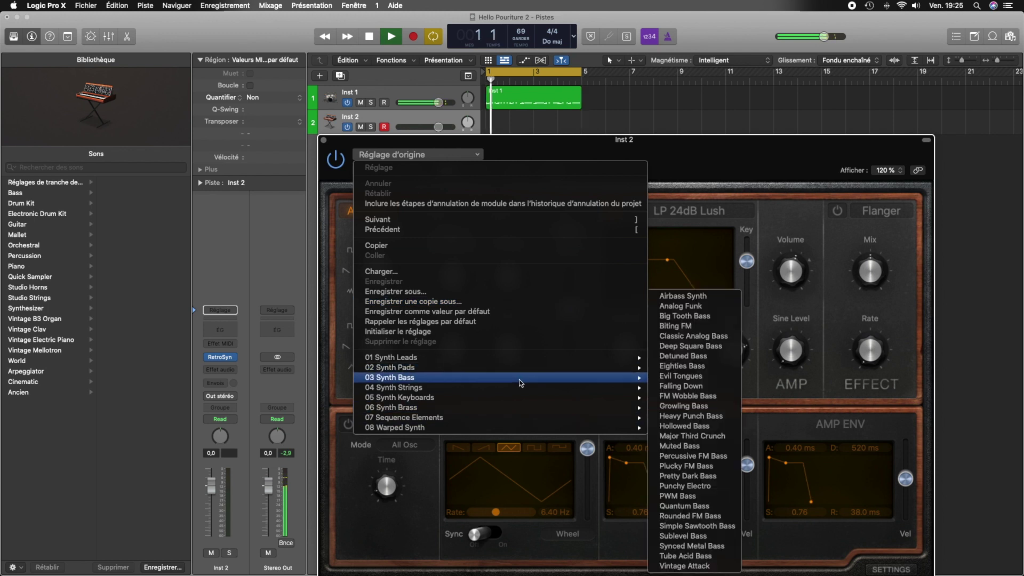
{"action": "left_click", "coordinate": [667, 376]}
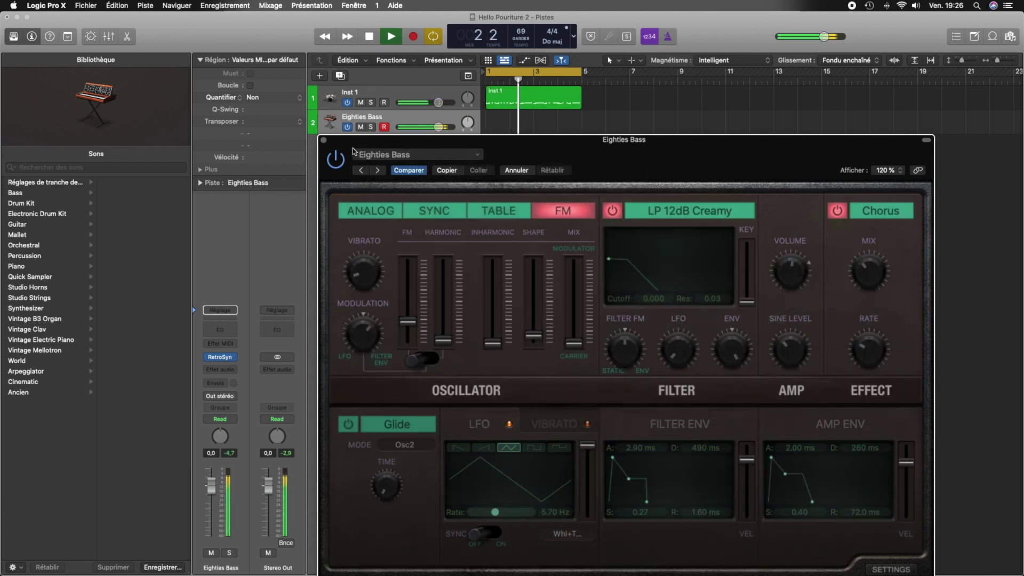
{"action": "left_click", "coordinate": [323, 140]}
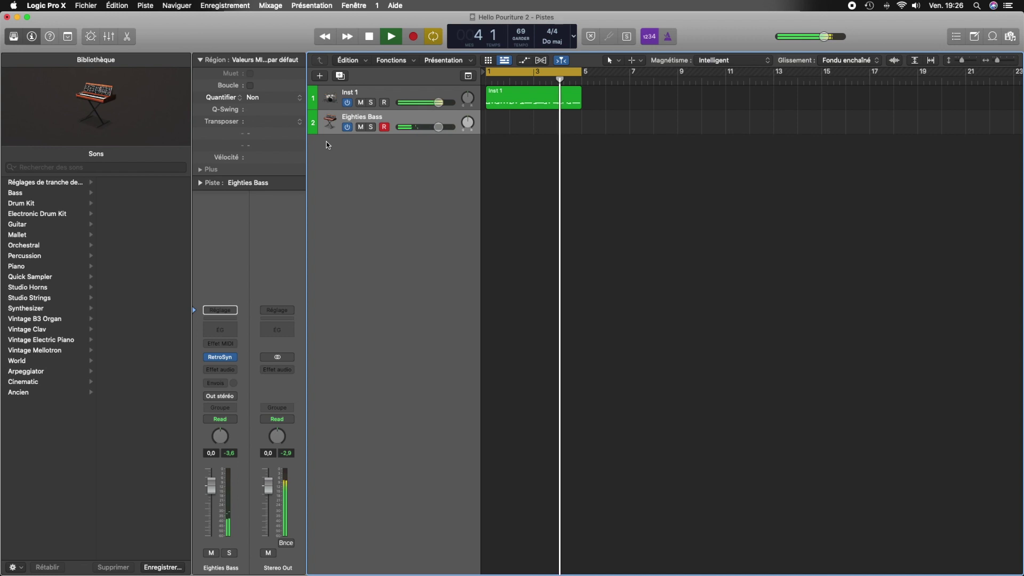
Step: Record a bass line on the Eighties Bass track over the four-bar cycle and quantize it to Double croche
{"action": "key", "text": "r"}
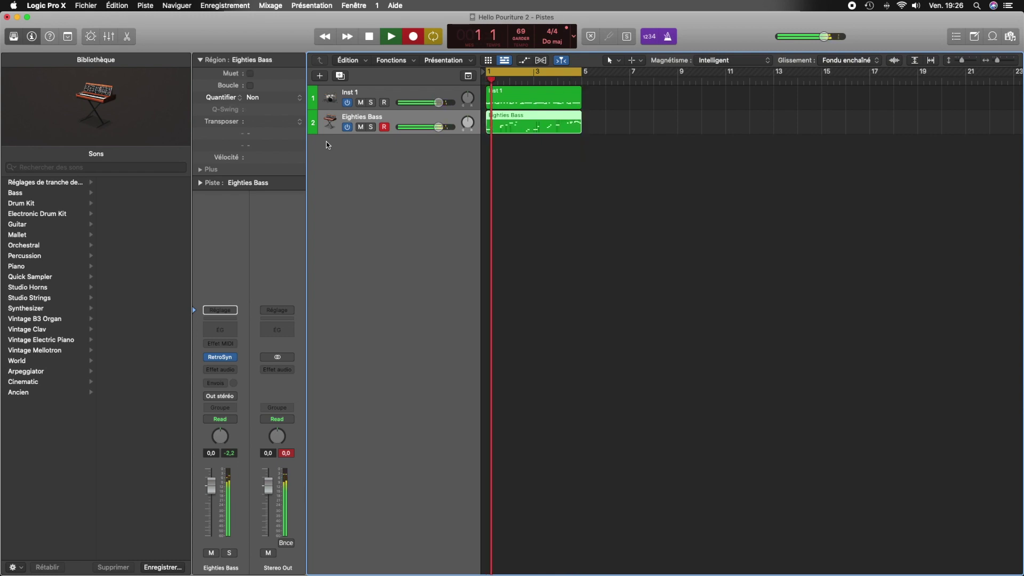
{"action": "key", "text": "space"}
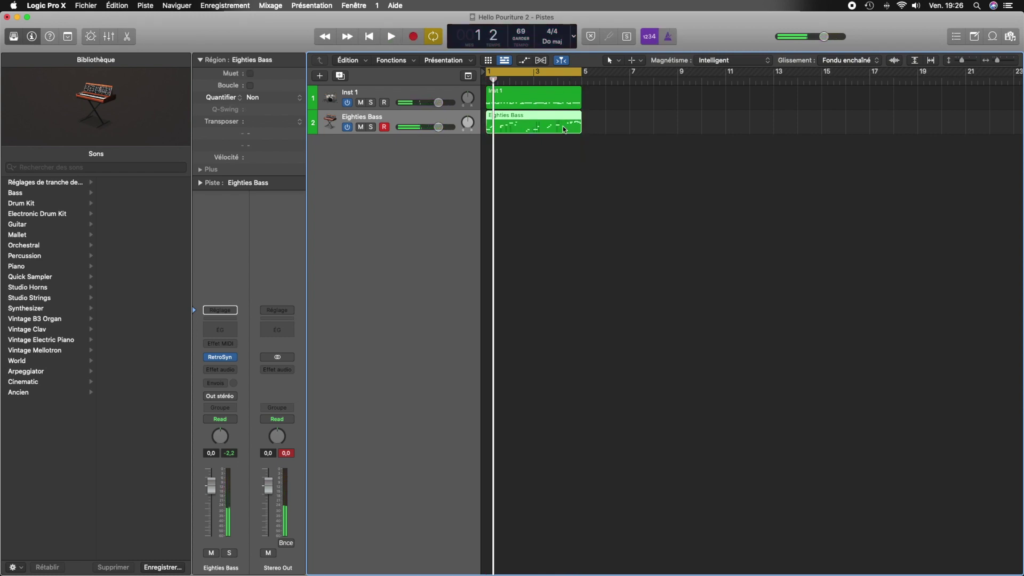
{"action": "left_click", "coordinate": [252, 98]}
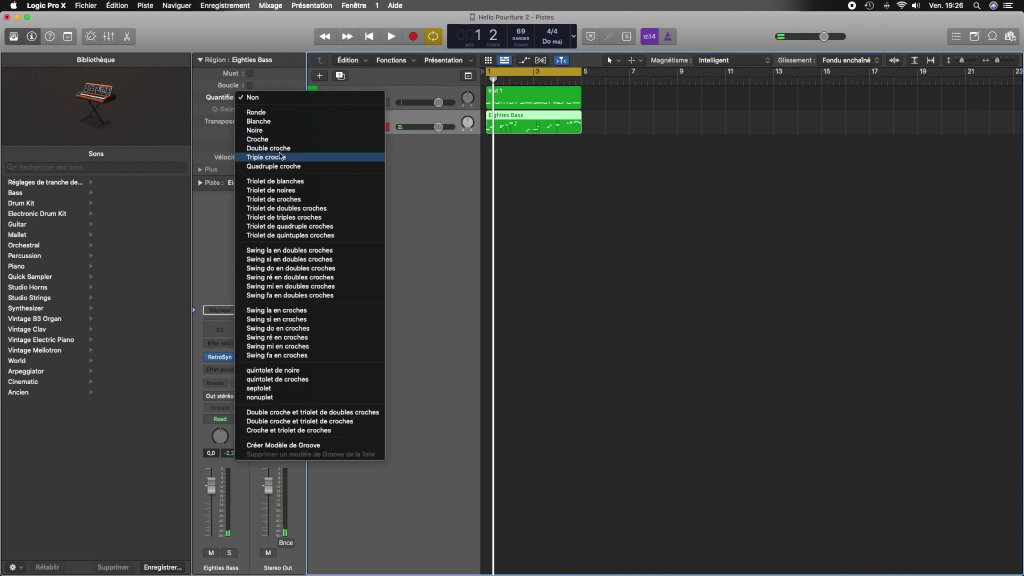
{"action": "left_click", "coordinate": [301, 153]}
{"action": "key", "text": "space"}
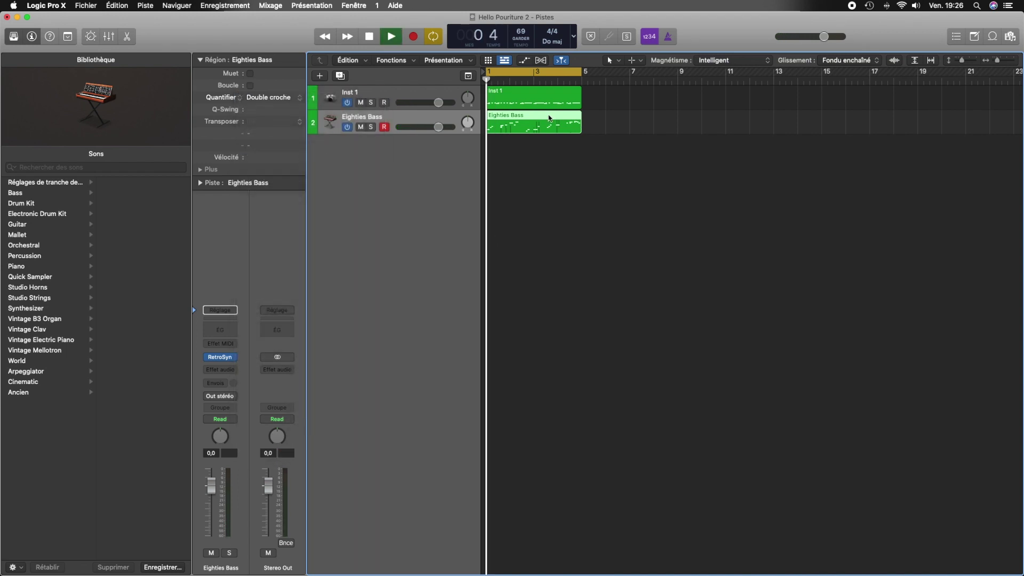
{"action": "left_click", "coordinate": [320, 76]}
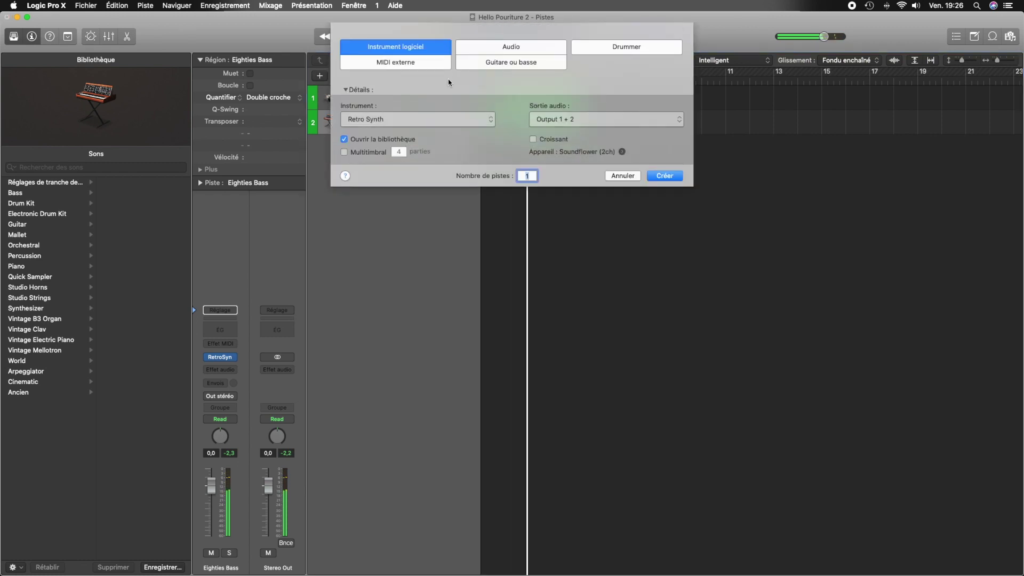
{"action": "left_click", "coordinate": [427, 121]}
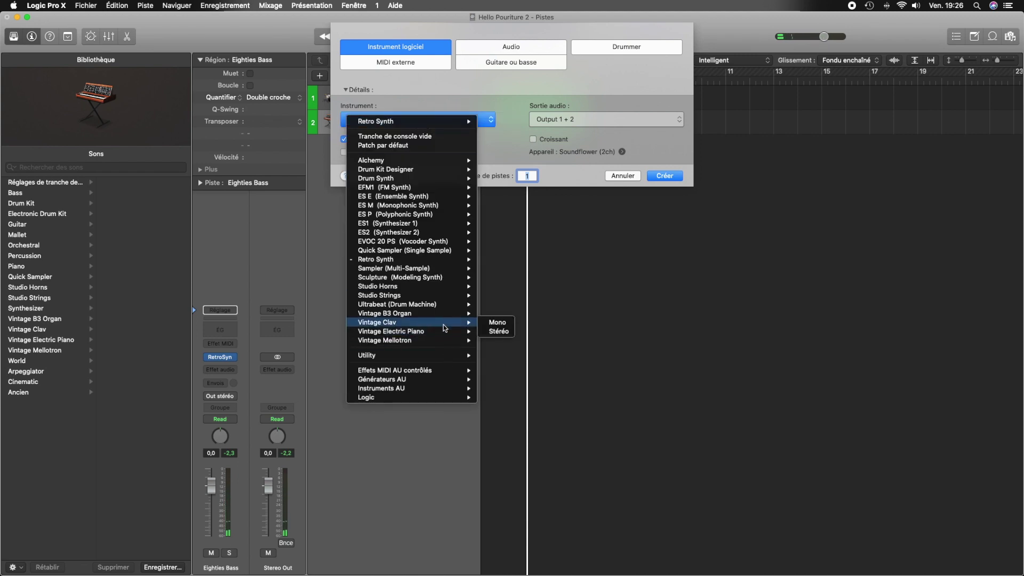
{"action": "mouse_move", "coordinate": [450, 316]}
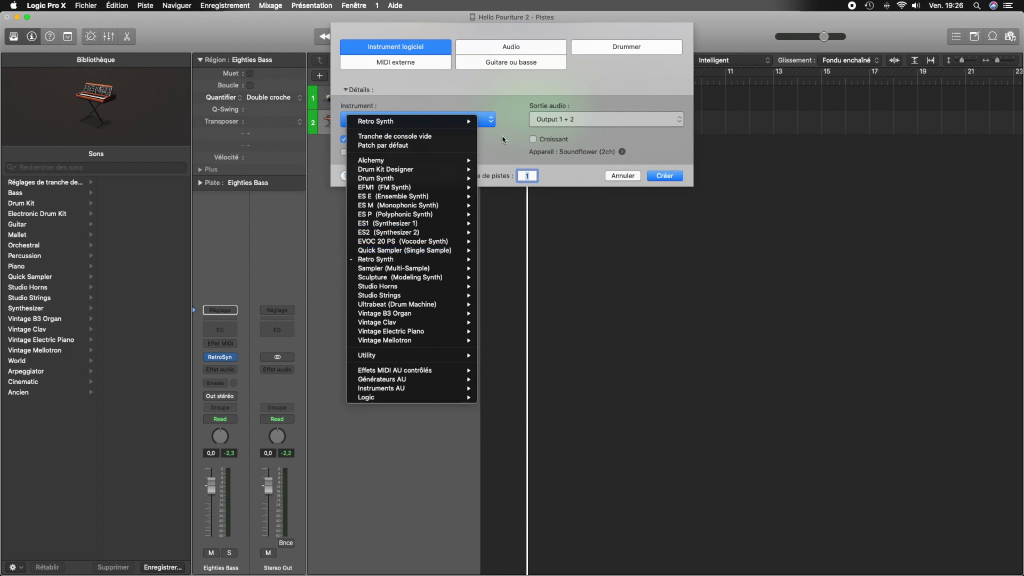
{"action": "left_click", "coordinate": [509, 101]}
{"action": "left_click", "coordinate": [616, 176]}
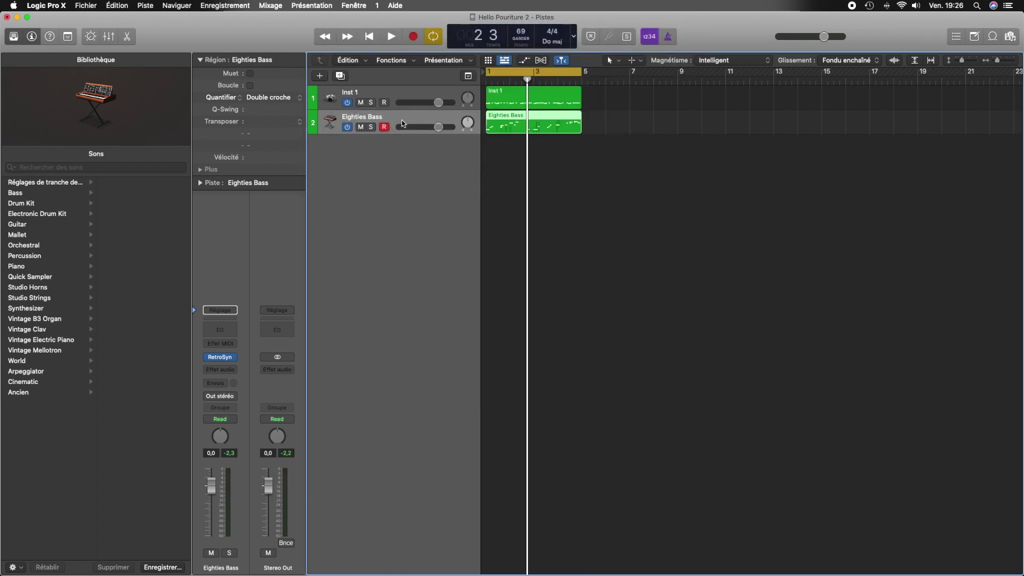
Step: Create one software instrument track with an empty channel strip (Tranche de console vide)
{"action": "left_click", "coordinate": [320, 76]}
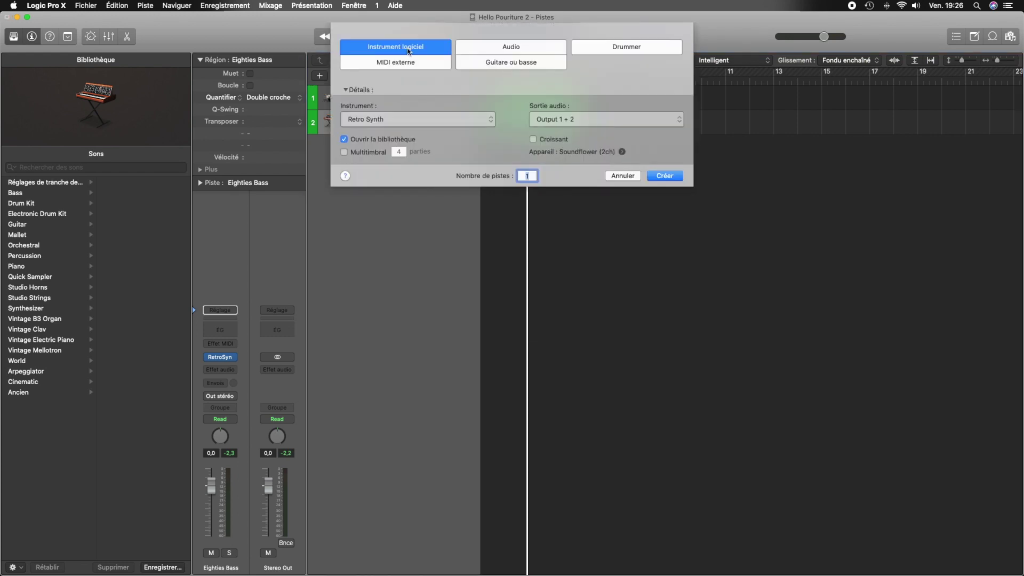
{"action": "left_click", "coordinate": [402, 123]}
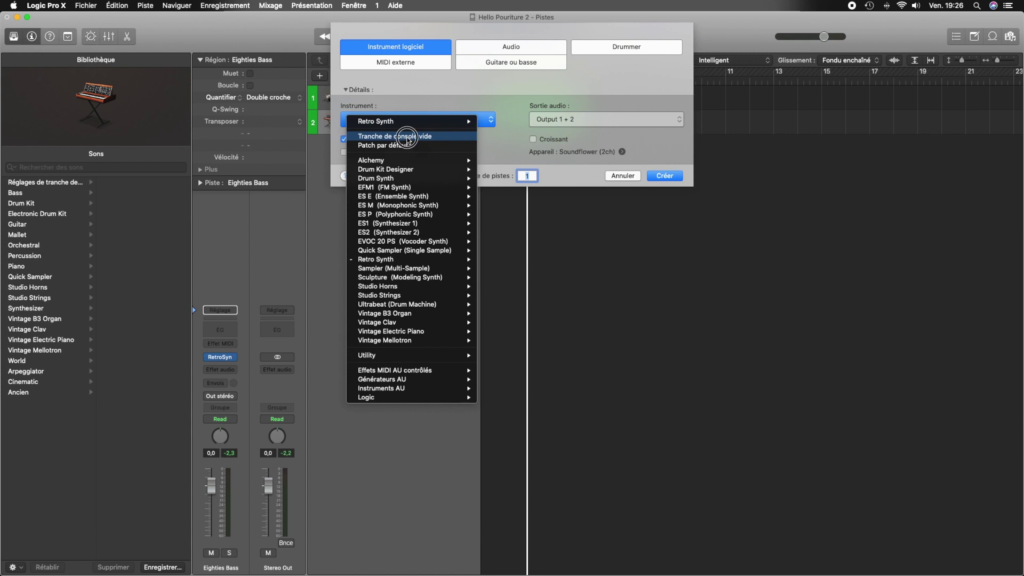
{"action": "left_click", "coordinate": [407, 137]}
{"action": "left_click", "coordinate": [664, 176]}
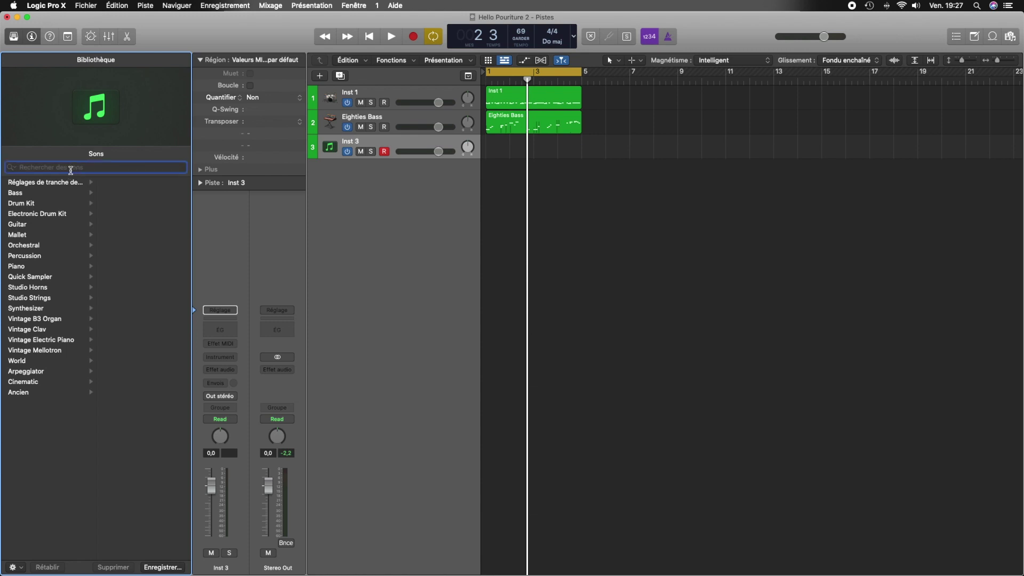
Step: Search the sound library for "dus", load the Fairy Dust patch on the third track and raise its volume to about 3.5 dB
{"action": "type", "text": "dush"}
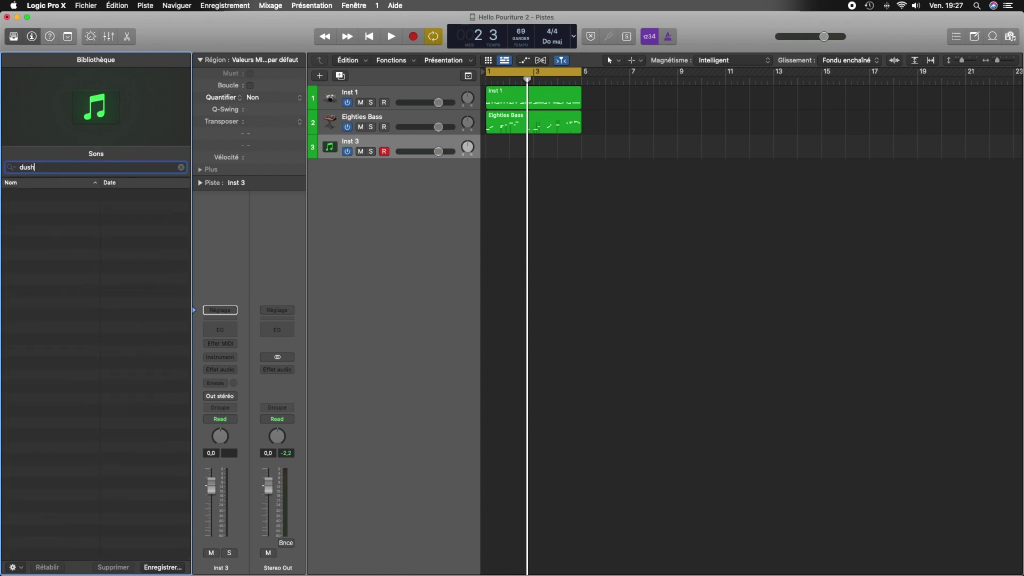
{"action": "key", "text": "BackSpace"}
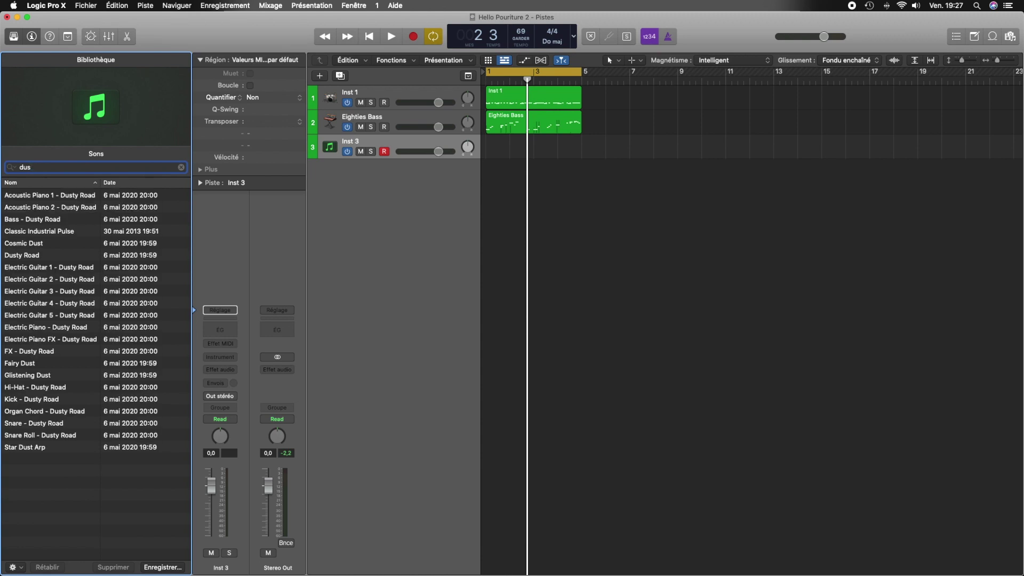
{"action": "left_click", "coordinate": [33, 366]}
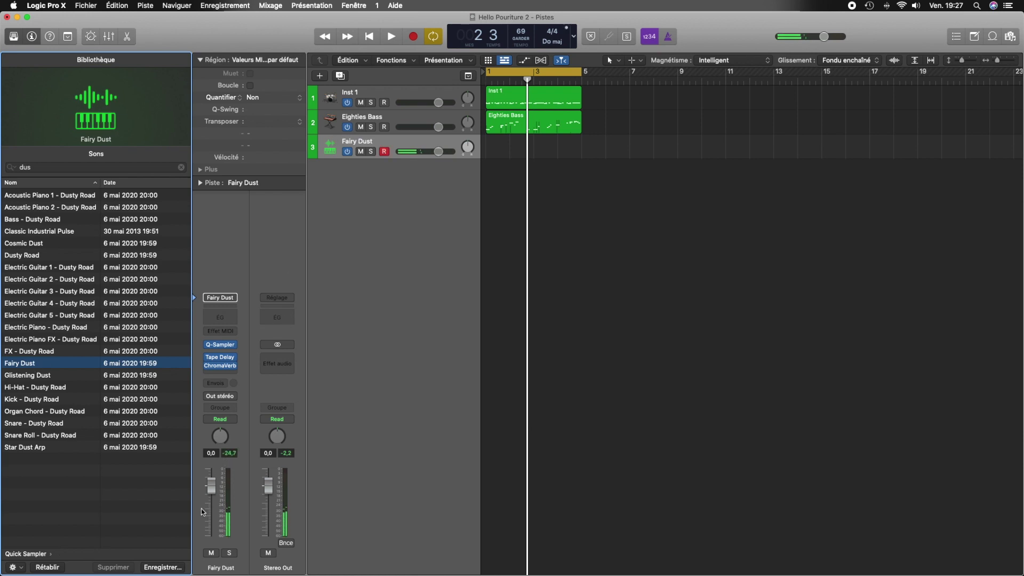
{"action": "left_click_drag", "start_coordinate": [212, 486], "coordinate": [215, 472]}
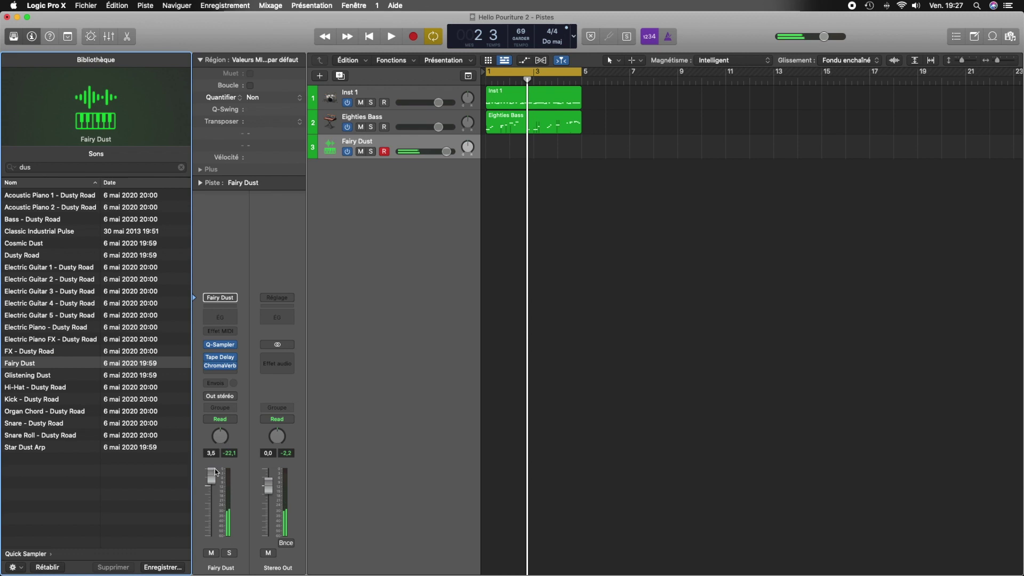
Step: Insert a stereo Gain effect after ChromaVerb on the Fairy Dust track and set its gain to +24.0 dB
{"action": "left_click", "coordinate": [225, 373]}
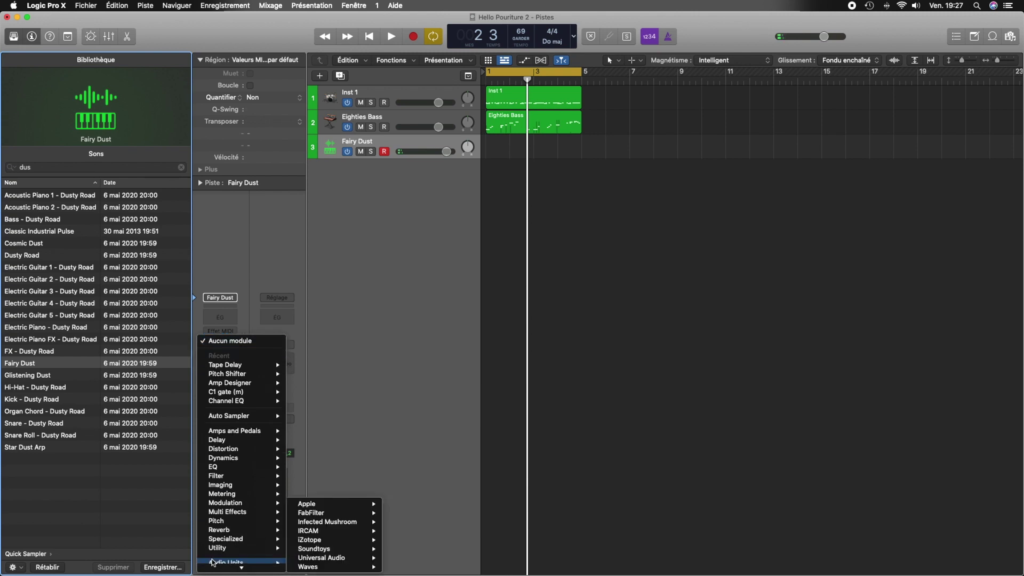
{"action": "mouse_move", "coordinate": [255, 566]}
{"action": "mouse_move", "coordinate": [258, 533]}
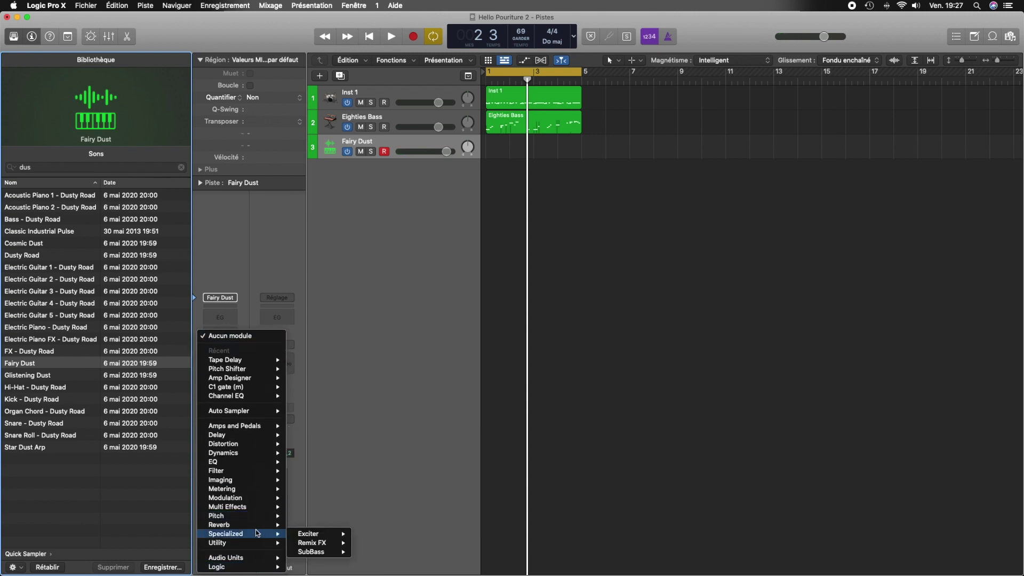
{"action": "mouse_move", "coordinate": [331, 540]}
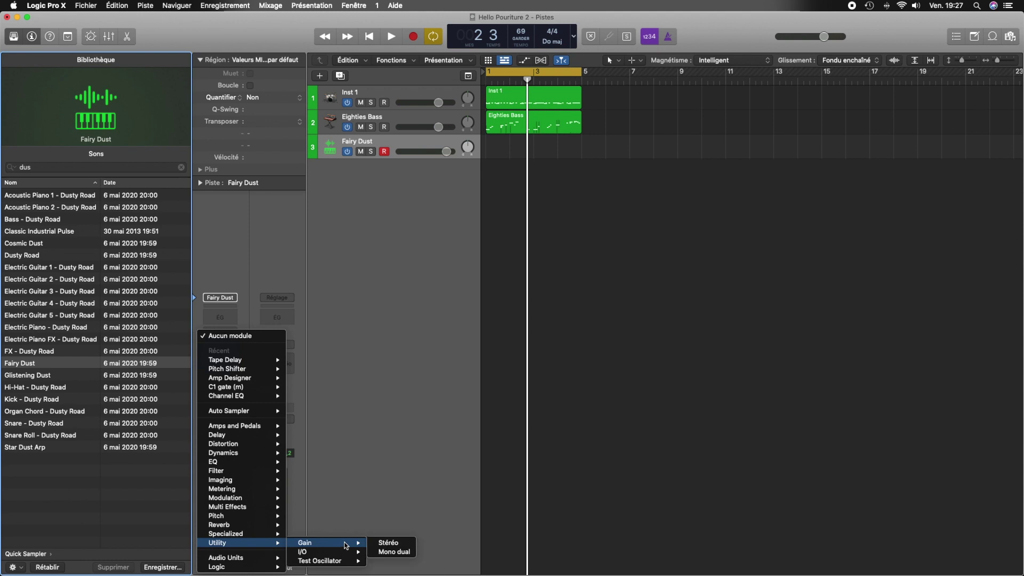
{"action": "left_click", "coordinate": [376, 545]}
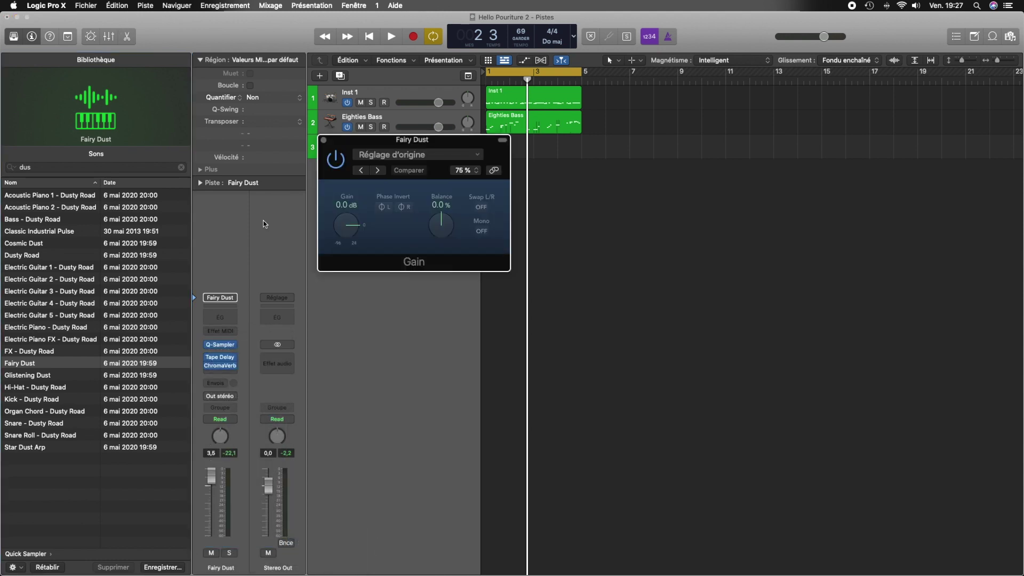
{"action": "left_click_drag", "start_coordinate": [348, 234], "coordinate": [354, 200]}
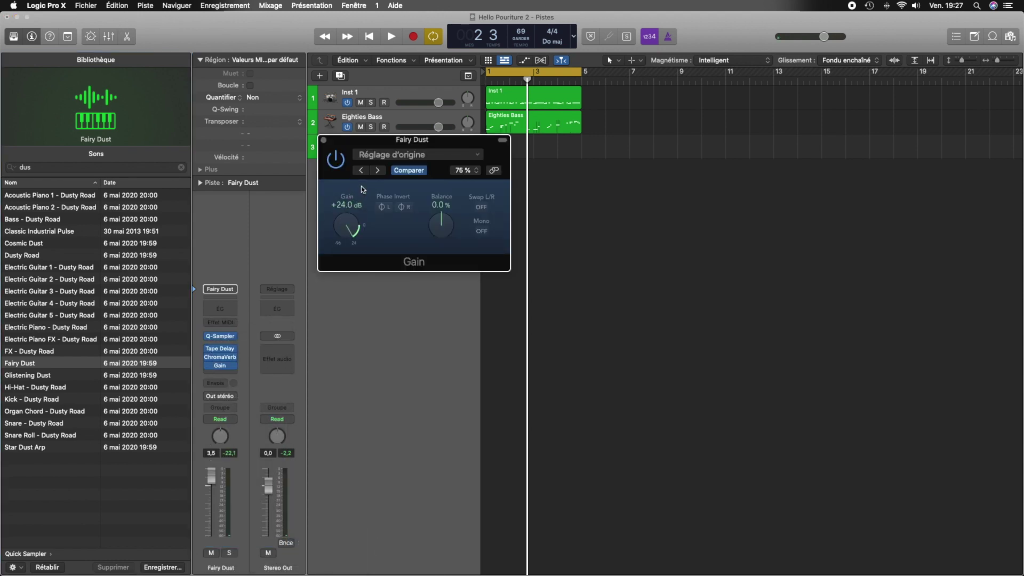
{"action": "left_click", "coordinate": [324, 142]}
Step: Check the Gain settings on the Fairy Dust track and stack two more Gain effects below the first one
{"action": "mouse_move", "coordinate": [221, 367]}
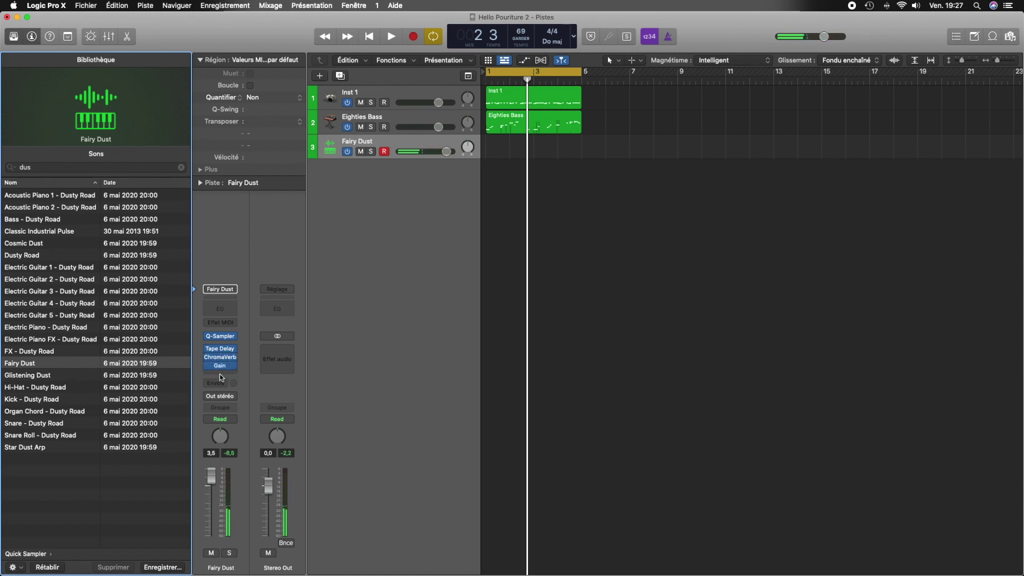
{"action": "left_click", "coordinate": [221, 366]}
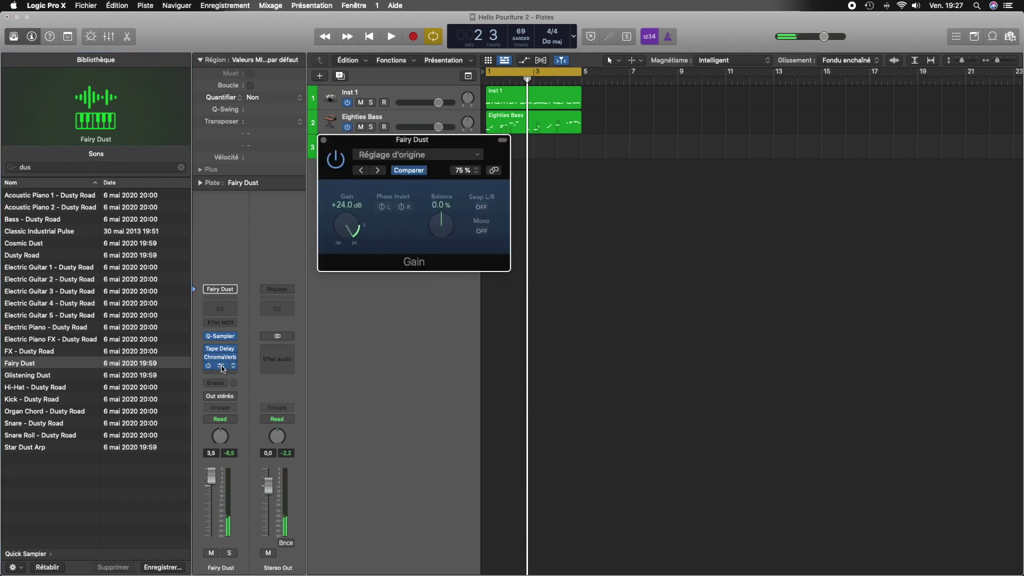
{"action": "left_click", "coordinate": [323, 140]}
{"action": "left_click", "coordinate": [221, 376]}
{"action": "left_click_drag", "start_coordinate": [220, 366], "coordinate": [219, 371]}
Step: Lower the Fairy Dust track's volume in stages to -50.0 dB, resetting its peak level display between adjustments
{"action": "left_click_drag", "start_coordinate": [219, 479], "coordinate": [219, 494]}
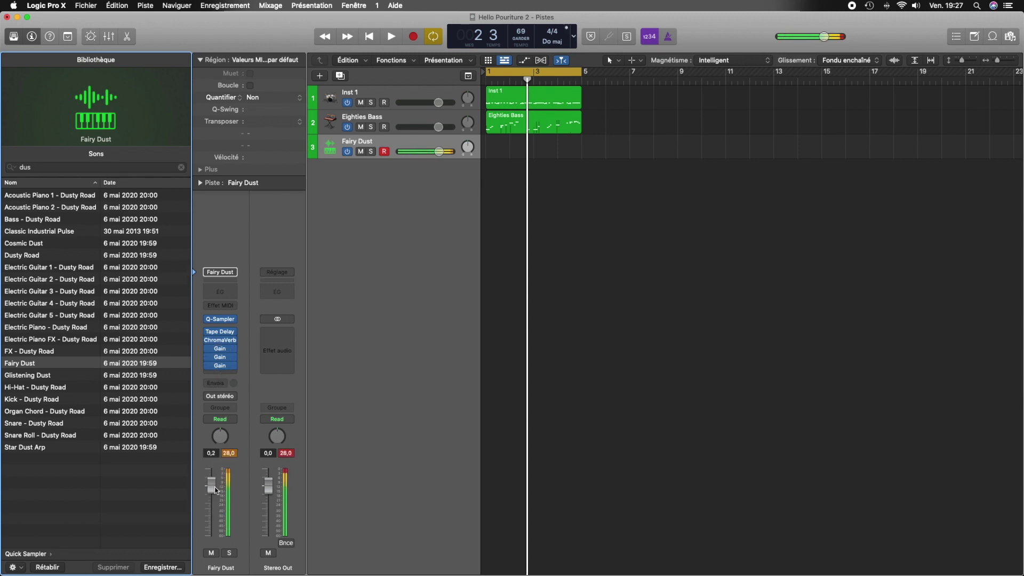
{"action": "left_click_drag", "start_coordinate": [203, 496], "coordinate": [205, 512]}
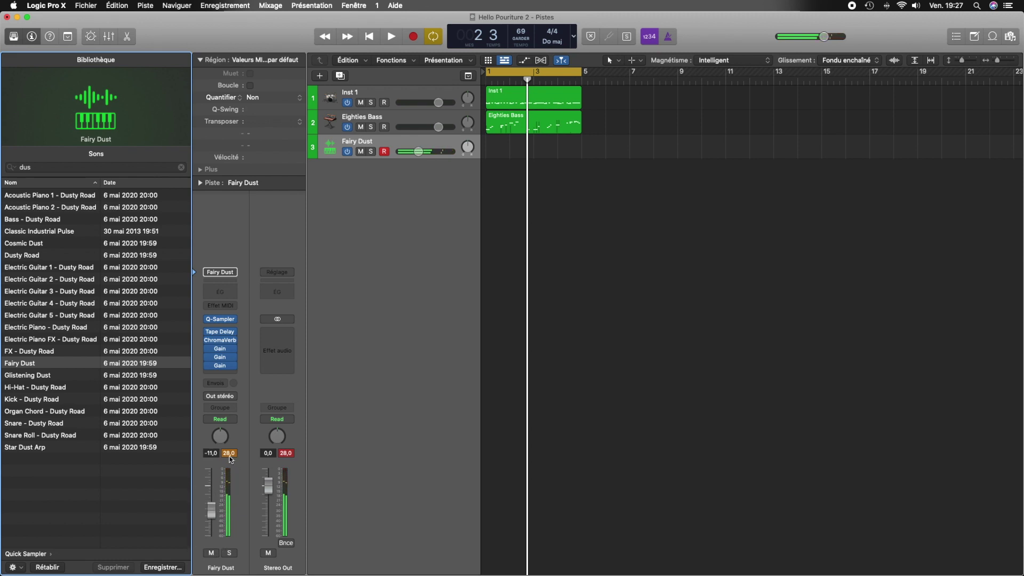
{"action": "left_click_drag", "start_coordinate": [211, 520], "coordinate": [211, 528]}
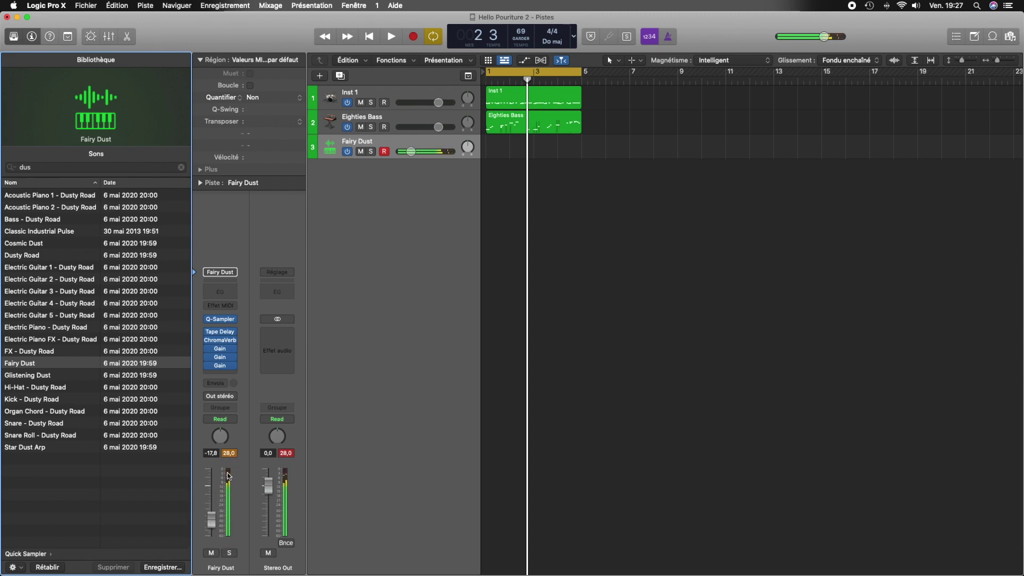
{"action": "left_click", "coordinate": [231, 453]}
{"action": "left_click_drag", "start_coordinate": [217, 523], "coordinate": [216, 530]}
{"action": "left_click", "coordinate": [230, 455]}
{"action": "left_click_drag", "start_coordinate": [211, 526], "coordinate": [211, 529]}
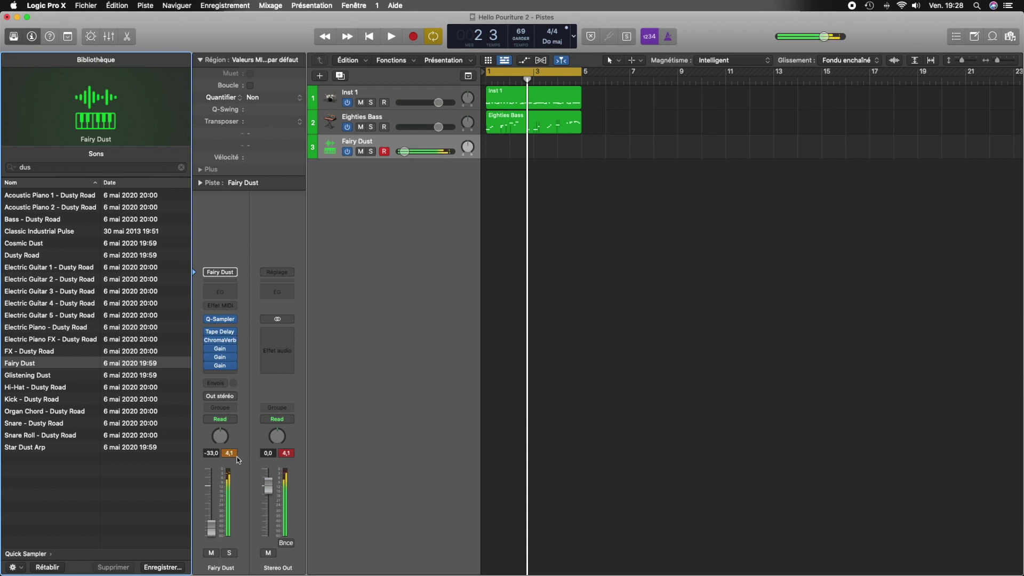
{"action": "left_click_drag", "start_coordinate": [212, 529], "coordinate": [211, 530]}
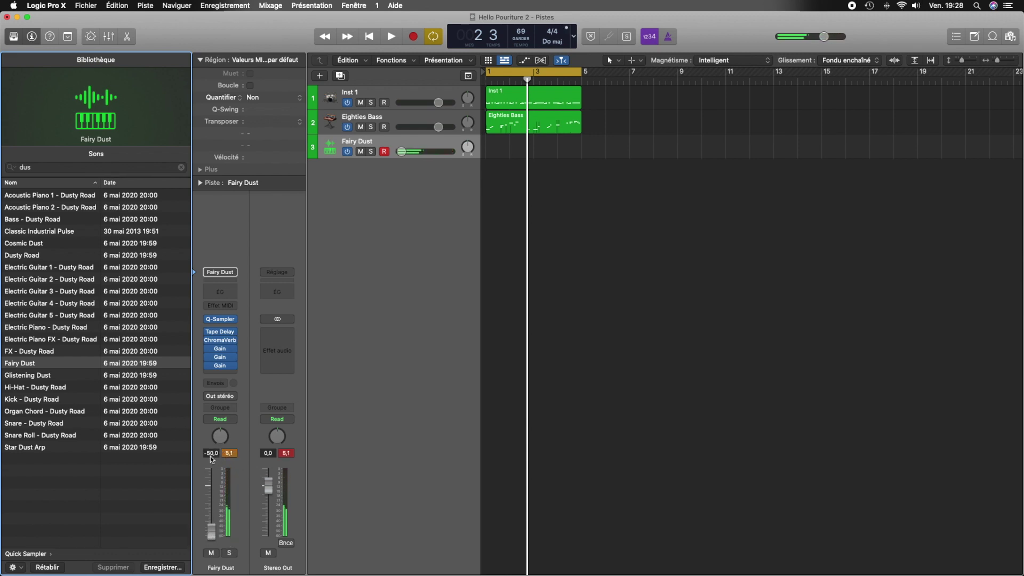
{"action": "left_click", "coordinate": [230, 454]}
Step: Record a Fairy Dust melody from bar 1 to just before bar 4 over the drums and bass
{"action": "key", "text": "space"}
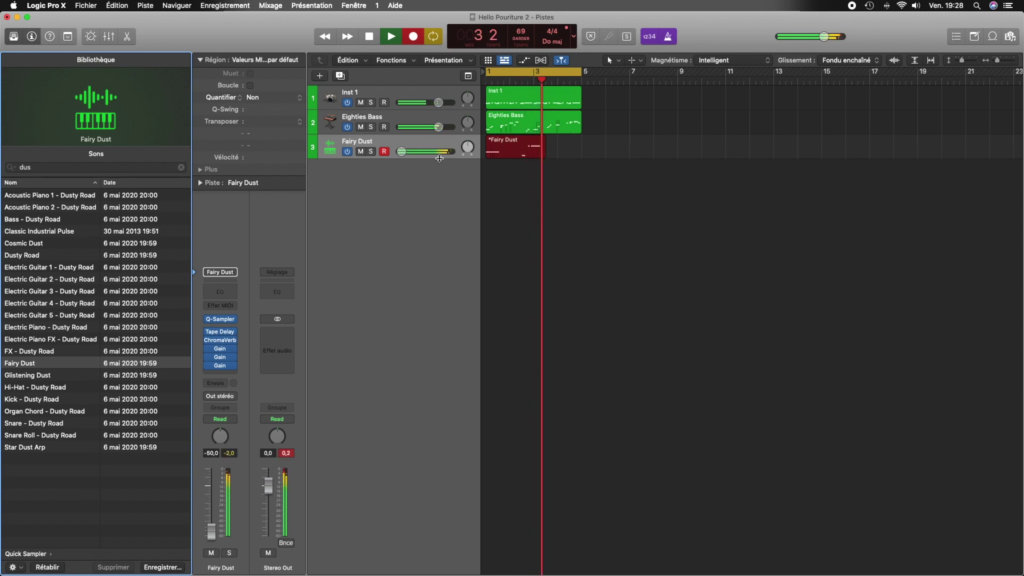
{"action": "key", "text": "r"}
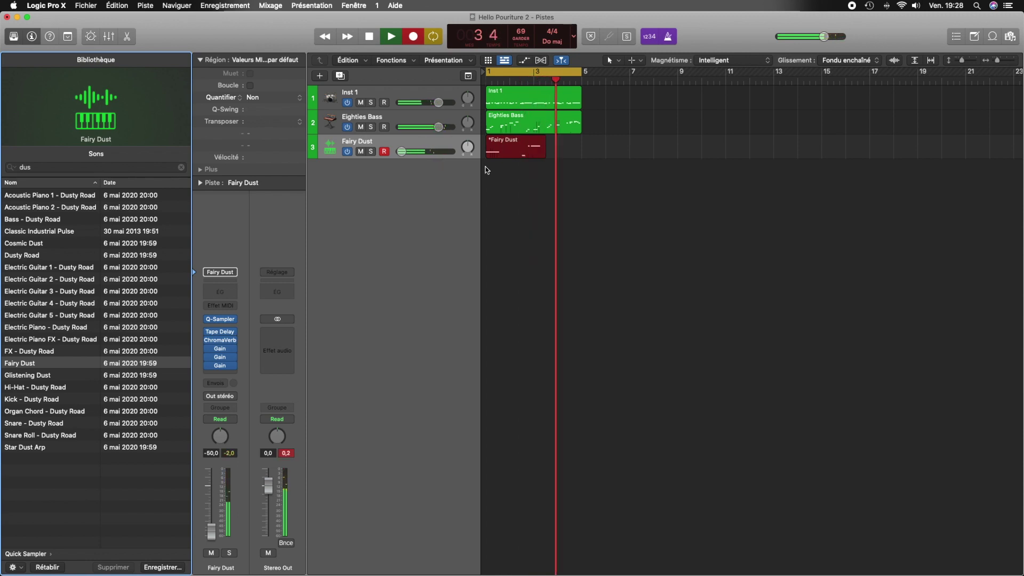
{"action": "key", "text": "space"}
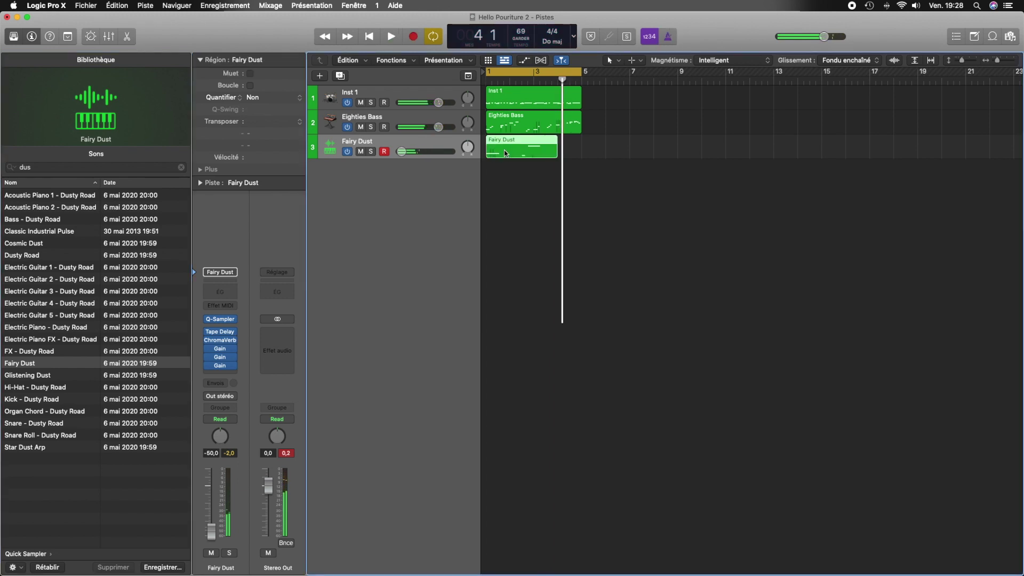
Step: Open the recorded Fairy Dust region in the piano roll and lower its first note to G#1
{"action": "double_click", "coordinate": [507, 149]}
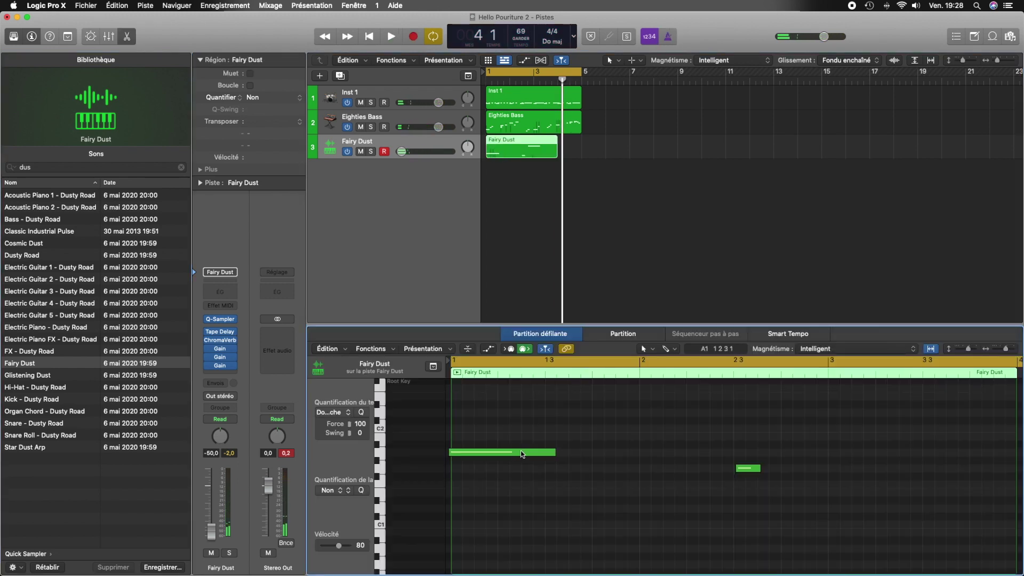
{"action": "scroll", "coordinate": [490, 463], "scroll_direction": "up", "scroll_amount": 3}
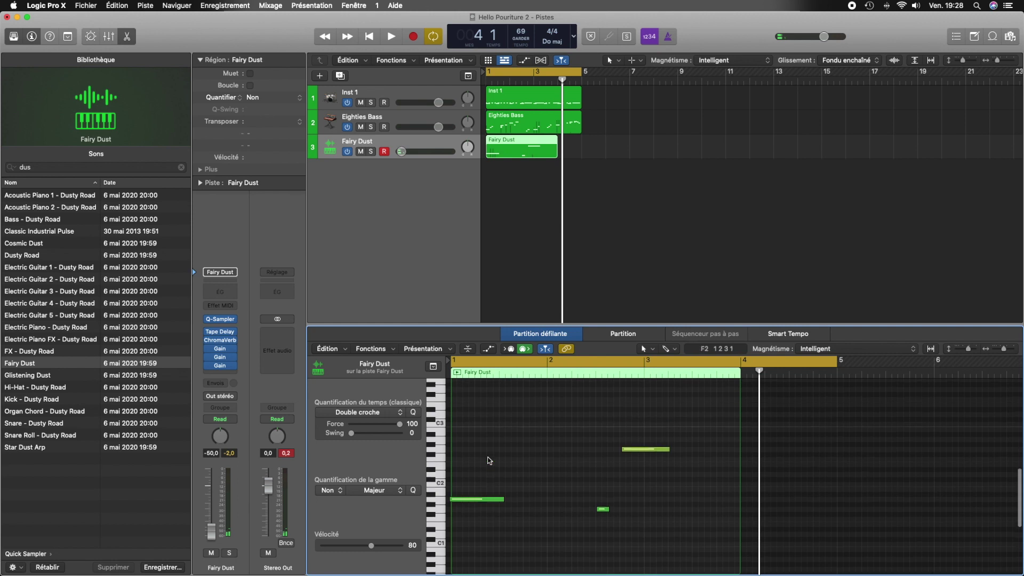
{"action": "left_click_drag", "start_coordinate": [466, 510], "coordinate": [472, 520]}
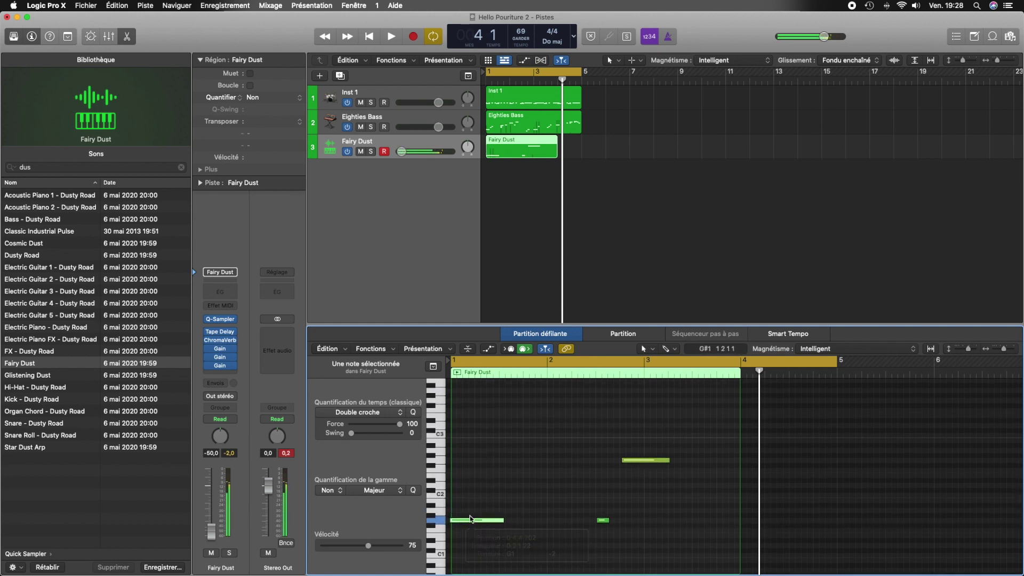
Step: Quantize the Fairy Dust region to Double croche and play back the loop to check the timing
{"action": "left_click", "coordinate": [267, 99]}
{"action": "left_click", "coordinate": [272, 149]}
{"action": "key", "text": "space"}
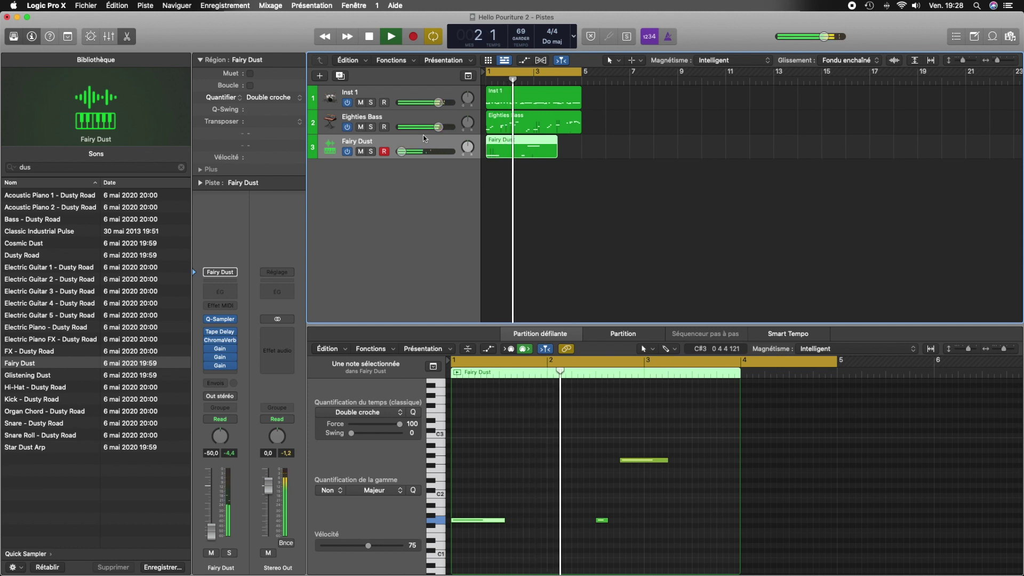
{"action": "key", "text": "space"}
Step: Create one software instrument track using Vintage B3 Organ in stereo
{"action": "left_click", "coordinate": [319, 75]}
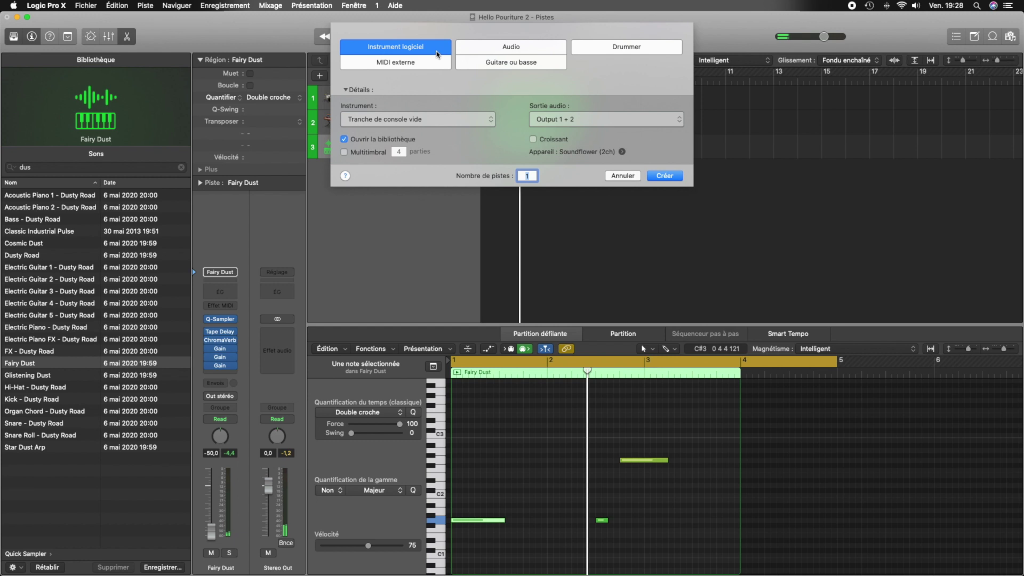
{"action": "left_click", "coordinate": [440, 113]}
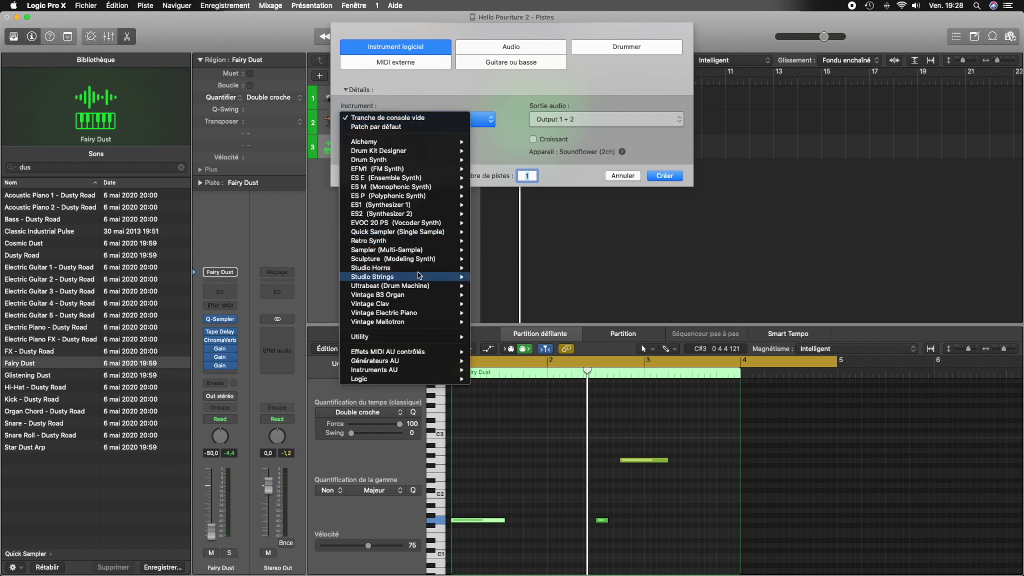
{"action": "mouse_move", "coordinate": [425, 298]}
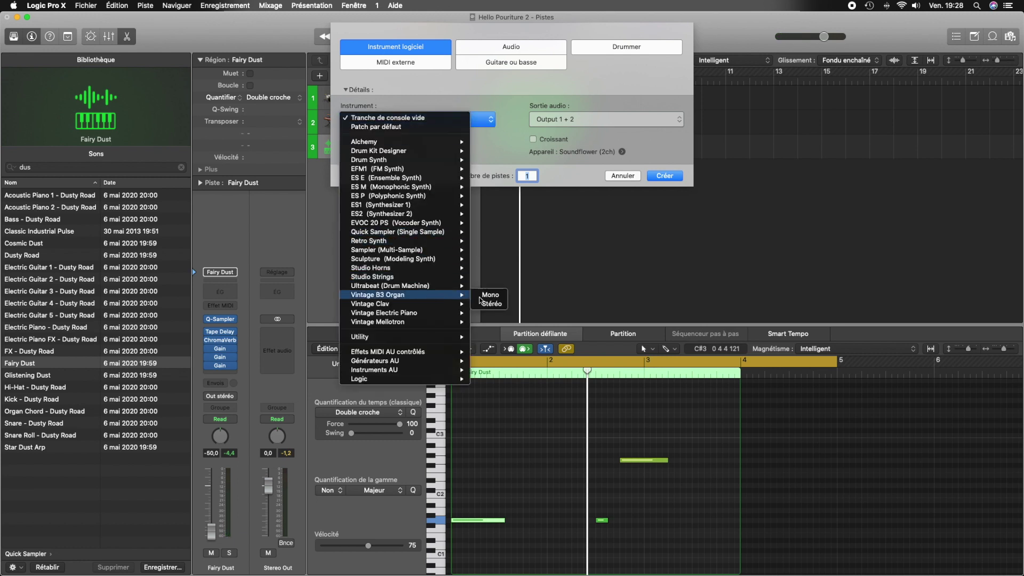
{"action": "left_click", "coordinate": [479, 305]}
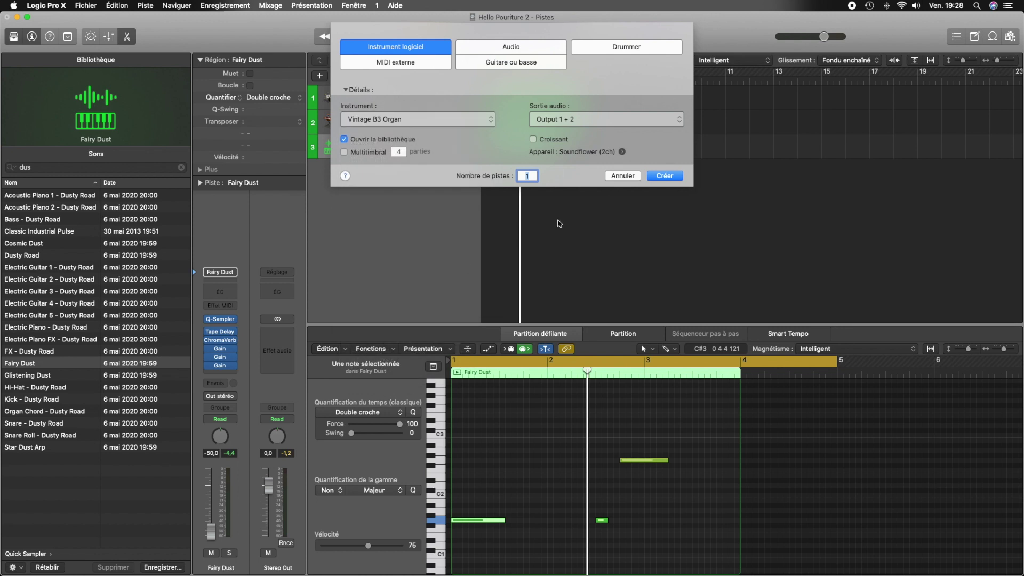
{"action": "left_click", "coordinate": [669, 173]}
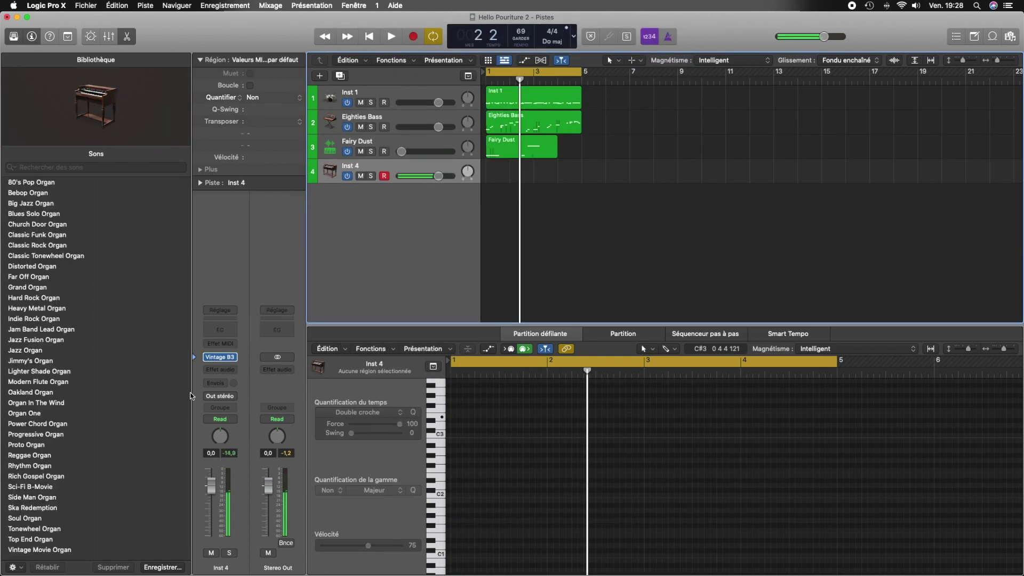
Step: Audition several organ presets on the new track, raise its volume to about 3.8 dB and load Vintage Movie Organ
{"action": "left_click", "coordinate": [35, 372]}
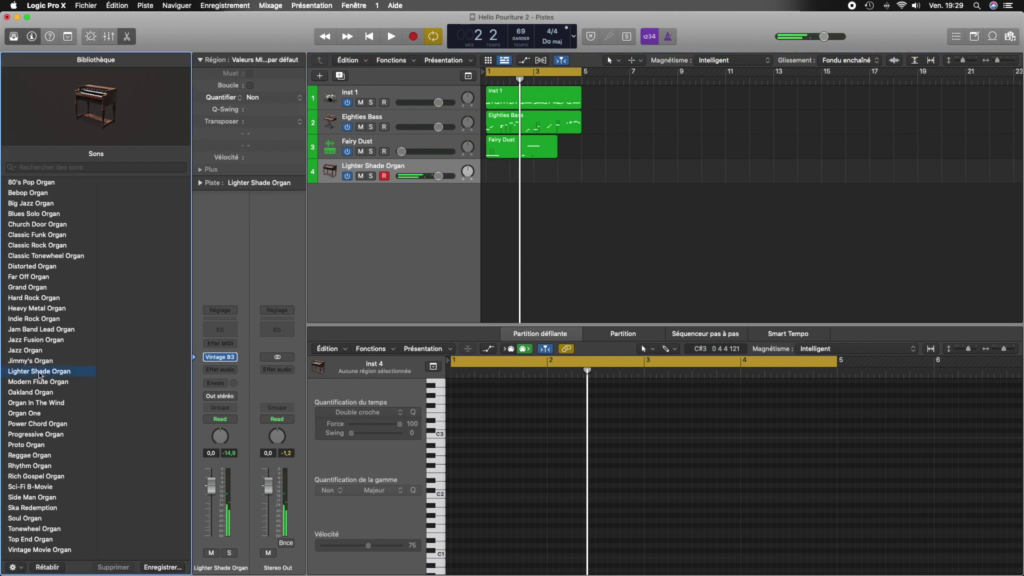
{"action": "left_click_drag", "start_coordinate": [211, 486], "coordinate": [211, 474]}
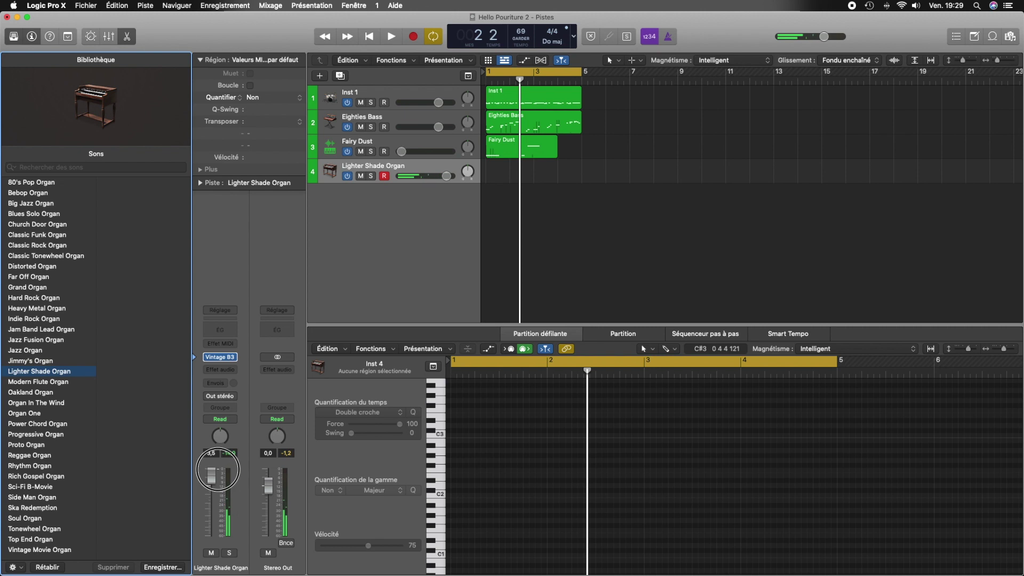
{"action": "left_click", "coordinate": [23, 497]}
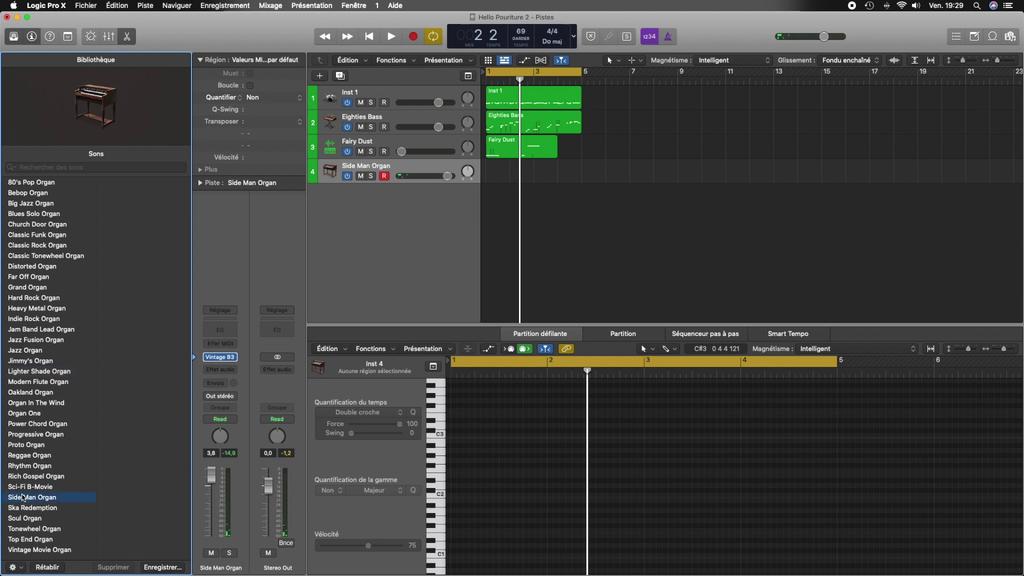
{"action": "left_click", "coordinate": [43, 527]}
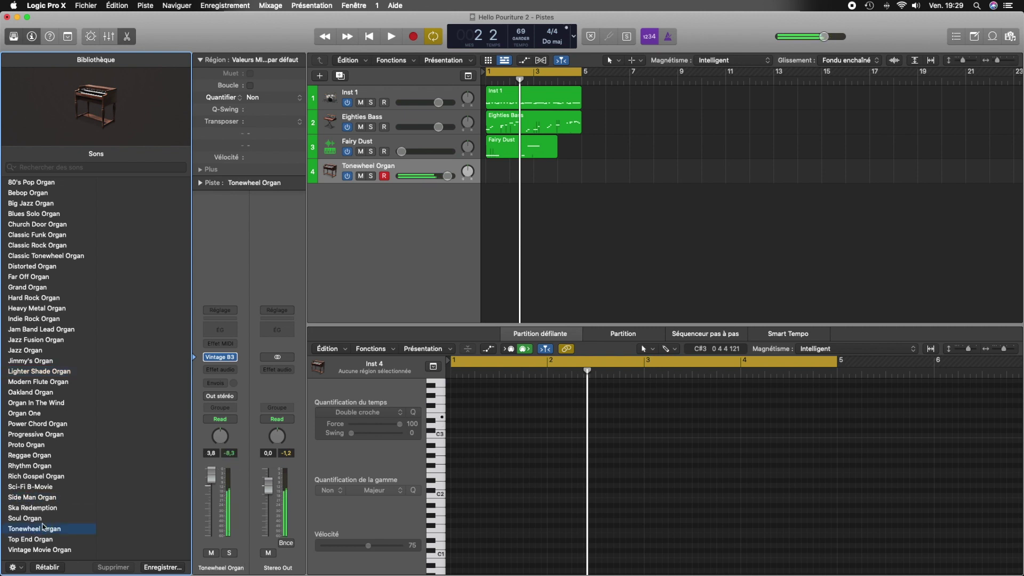
{"action": "left_click", "coordinate": [41, 539]}
{"action": "left_click", "coordinate": [41, 551]}
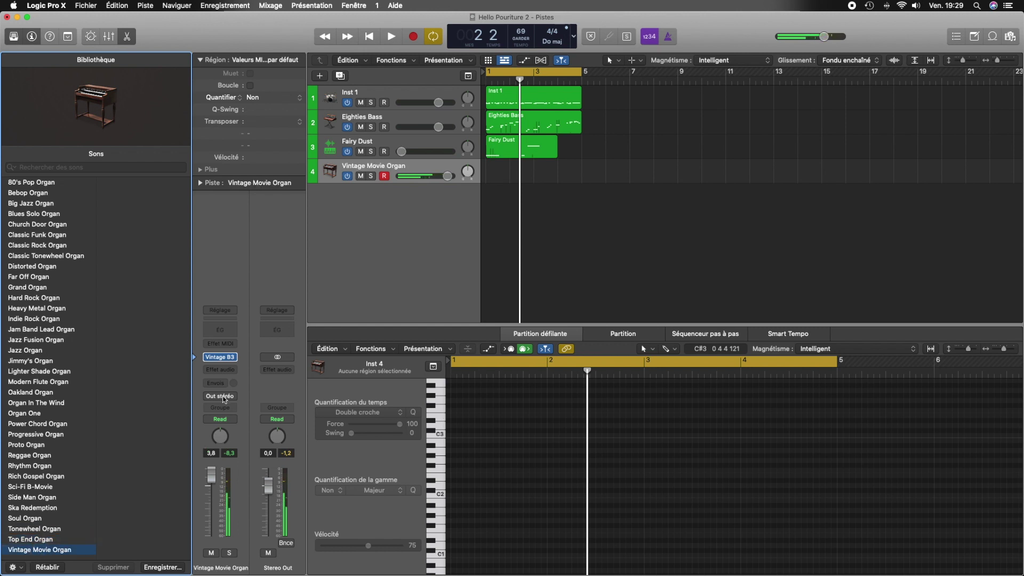
Step: Insert a stereo Pedalboard effect on the Vintage Movie Organ track
{"action": "left_click", "coordinate": [221, 369]}
{"action": "mouse_move", "coordinate": [254, 463]}
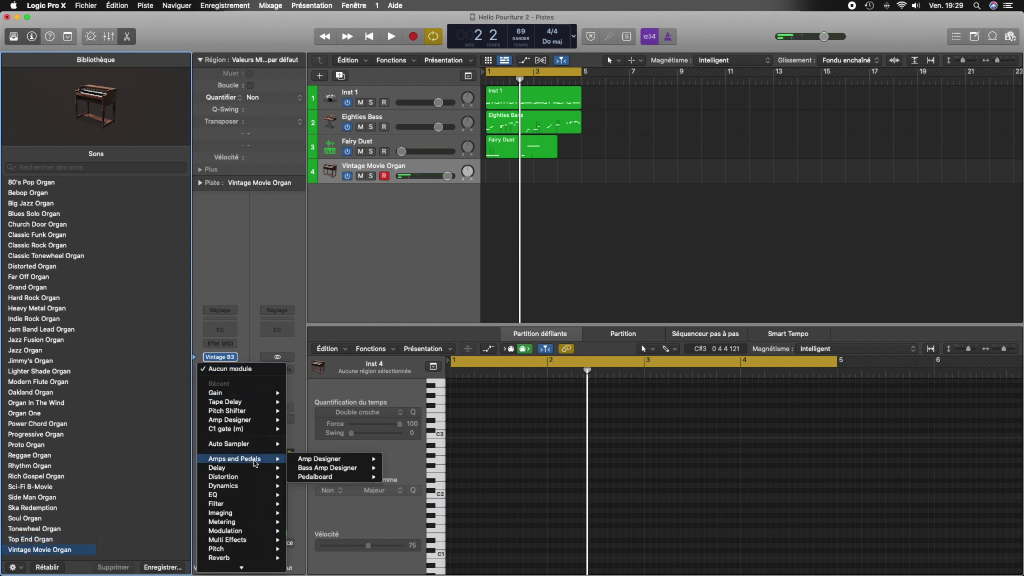
{"action": "mouse_move", "coordinate": [340, 480]}
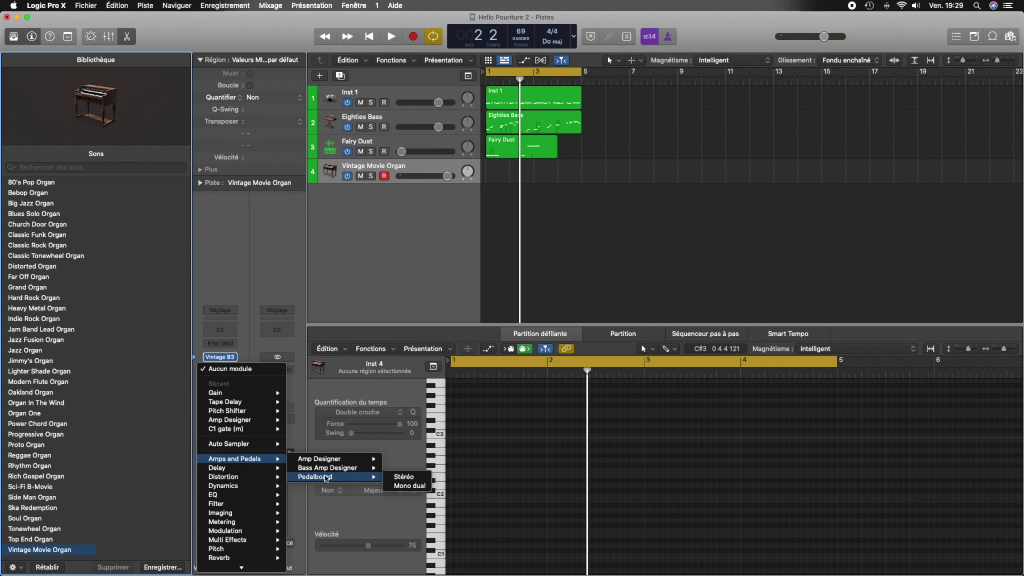
{"action": "left_click", "coordinate": [392, 477]}
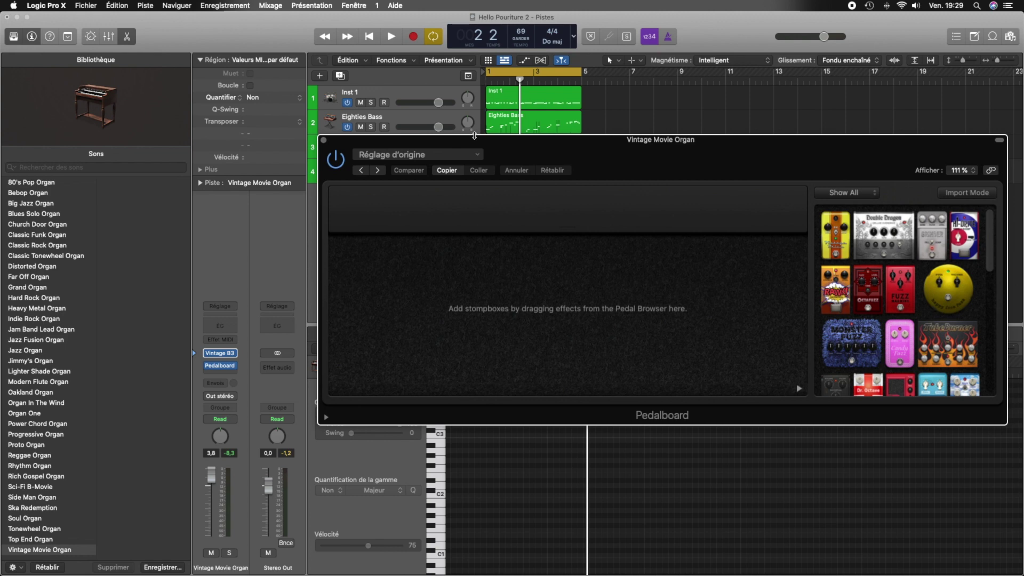
{"action": "left_click_drag", "start_coordinate": [475, 137], "coordinate": [308, 68]}
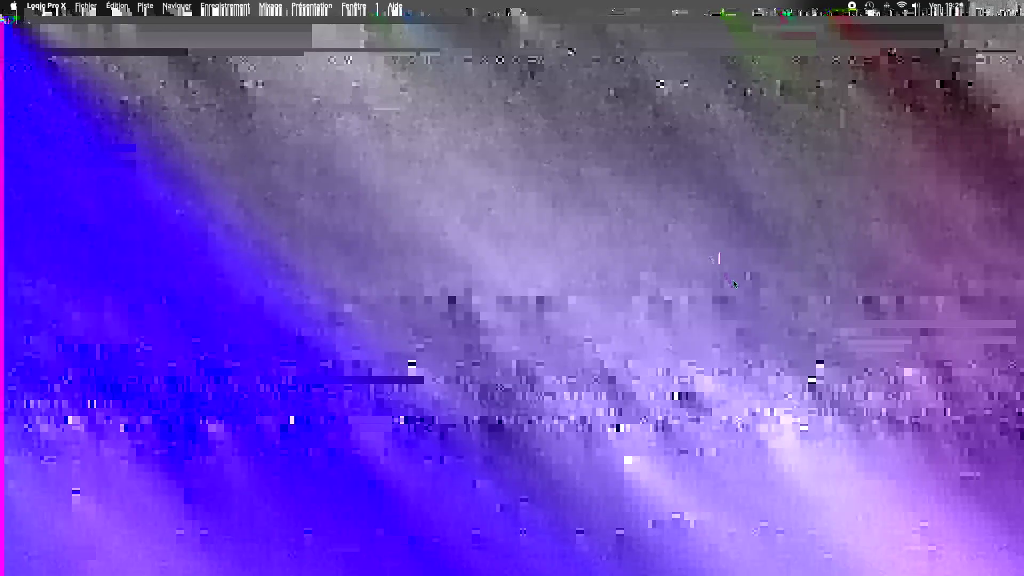
Step: Add three Dr. Octave pedals to the Pedalboard
{"action": "scroll", "coordinate": [717, 224], "scroll_direction": "down", "scroll_amount": 5}
{"action": "double_click", "coordinate": [709, 193]}
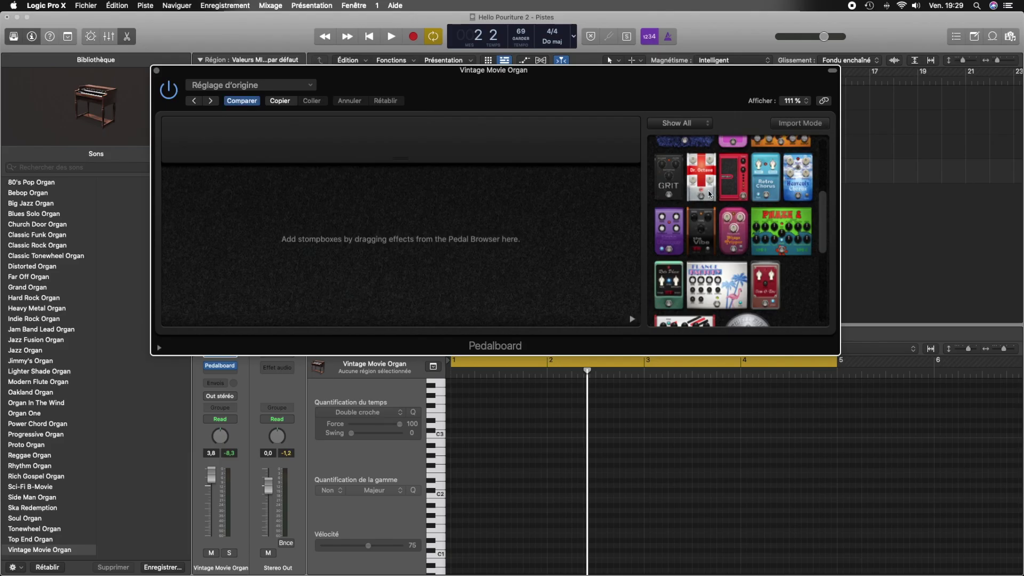
{"action": "double_click", "coordinate": [710, 193]}
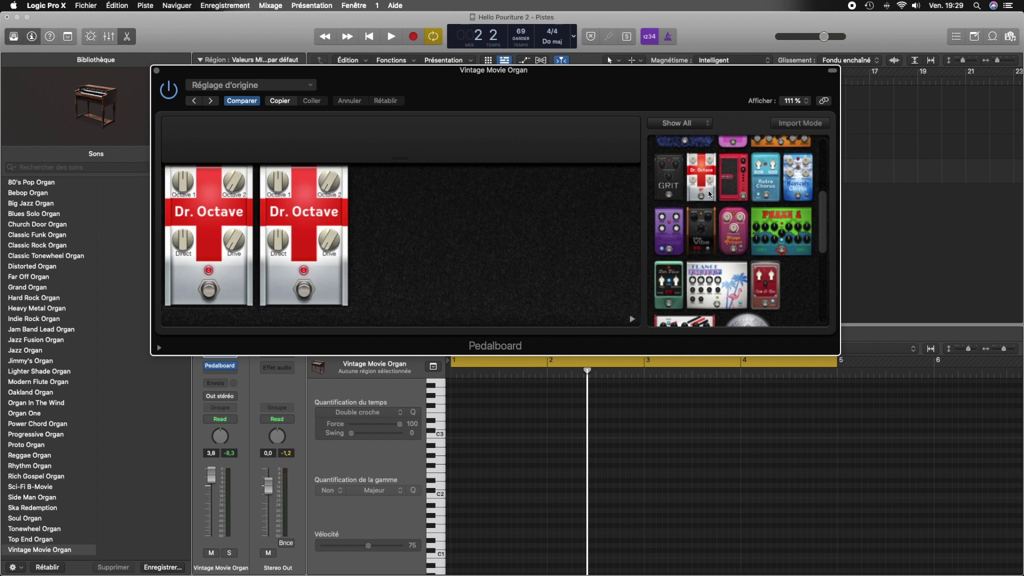
{"action": "double_click", "coordinate": [706, 192]}
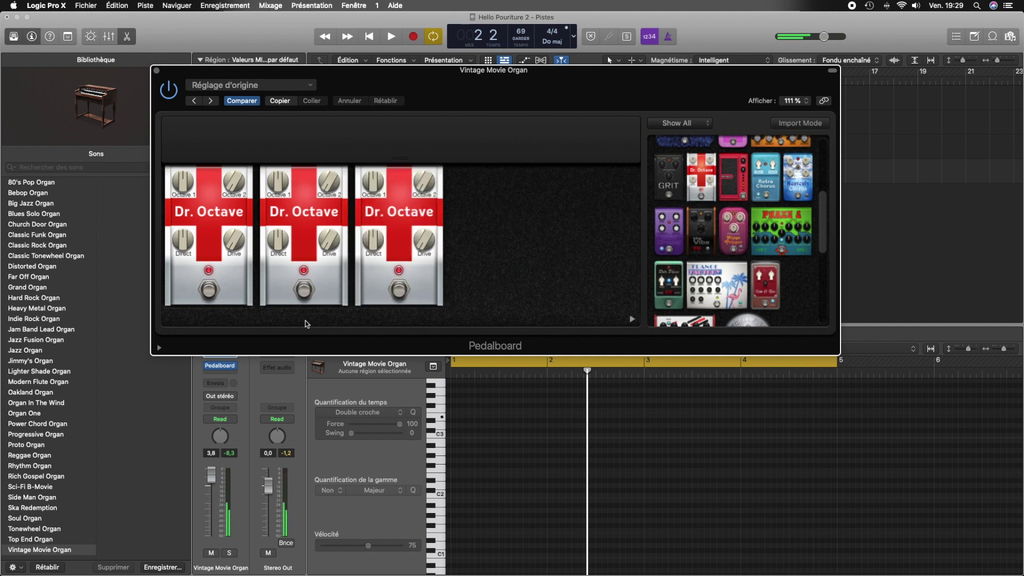
Step: Add two Wham pedals after the Dr. Octave pedals and adjust their treadles
{"action": "scroll", "coordinate": [741, 235], "scroll_direction": "up", "scroll_amount": 3}
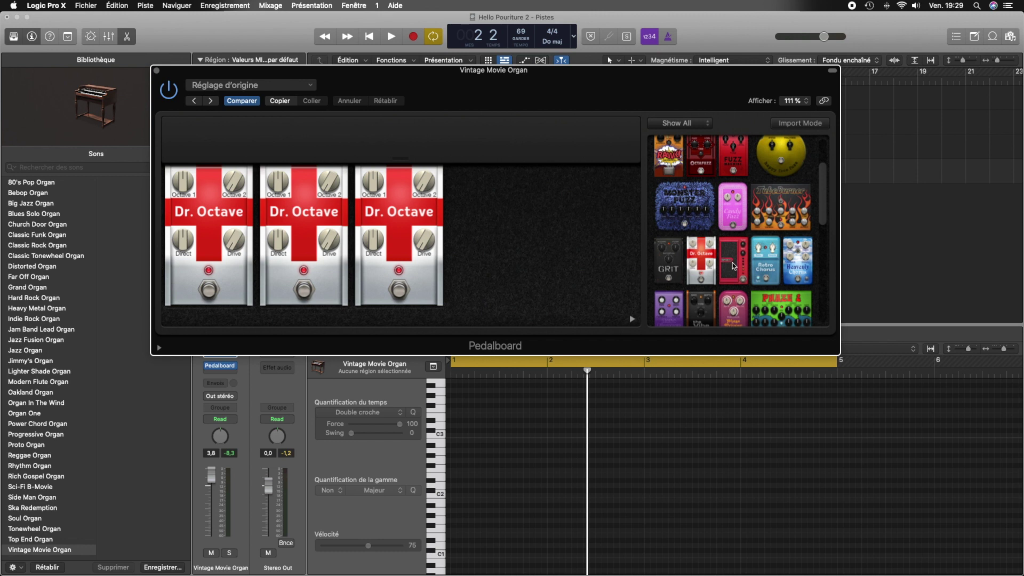
{"action": "left_click_drag", "start_coordinate": [744, 265], "coordinate": [576, 244]}
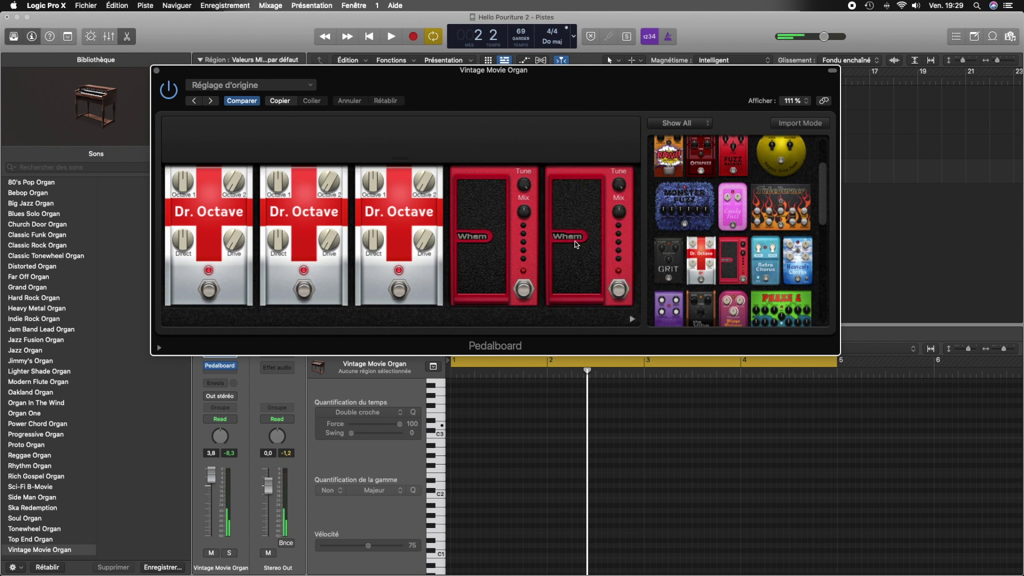
{"action": "left_click", "coordinate": [503, 247]}
{"action": "left_click", "coordinate": [581, 234]}
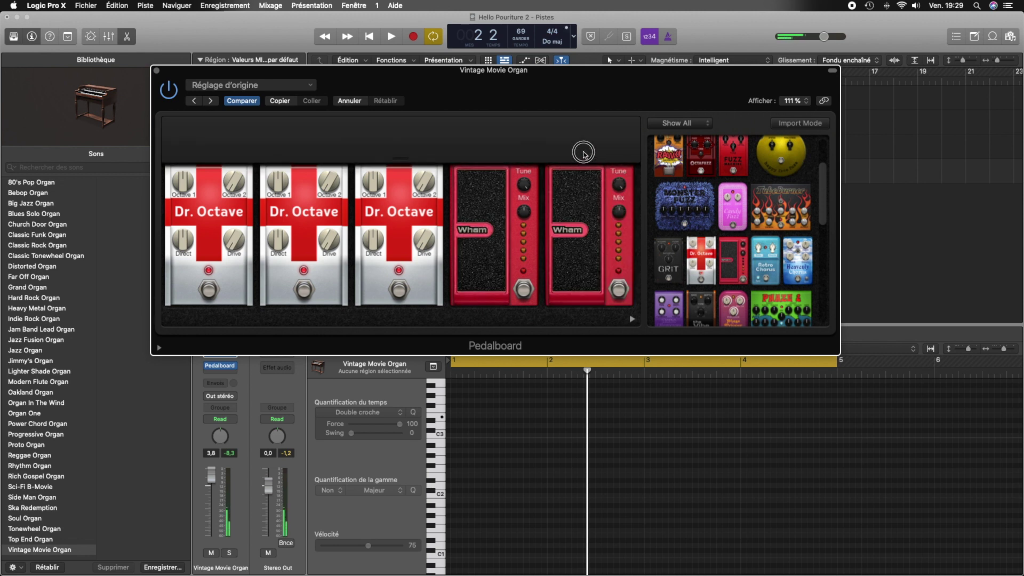
Step: Add a Grinder pedal at the end of the pedal chain and adjust its Level
{"action": "scroll", "coordinate": [695, 193], "scroll_direction": "up", "scroll_amount": 3}
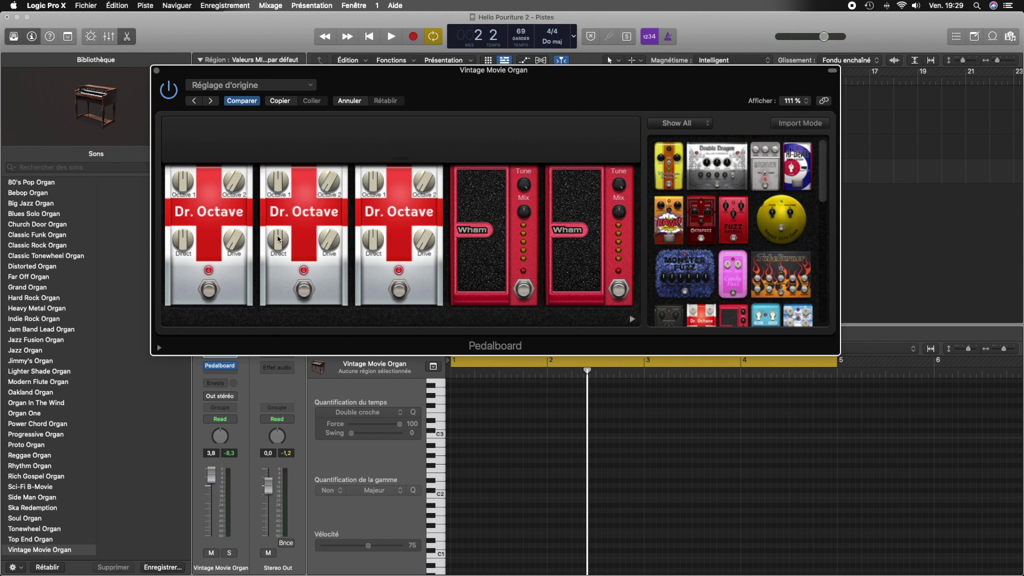
{"action": "double_click", "coordinate": [775, 172]}
{"action": "left_click_drag", "start_coordinate": [623, 186], "coordinate": [625, 176]}
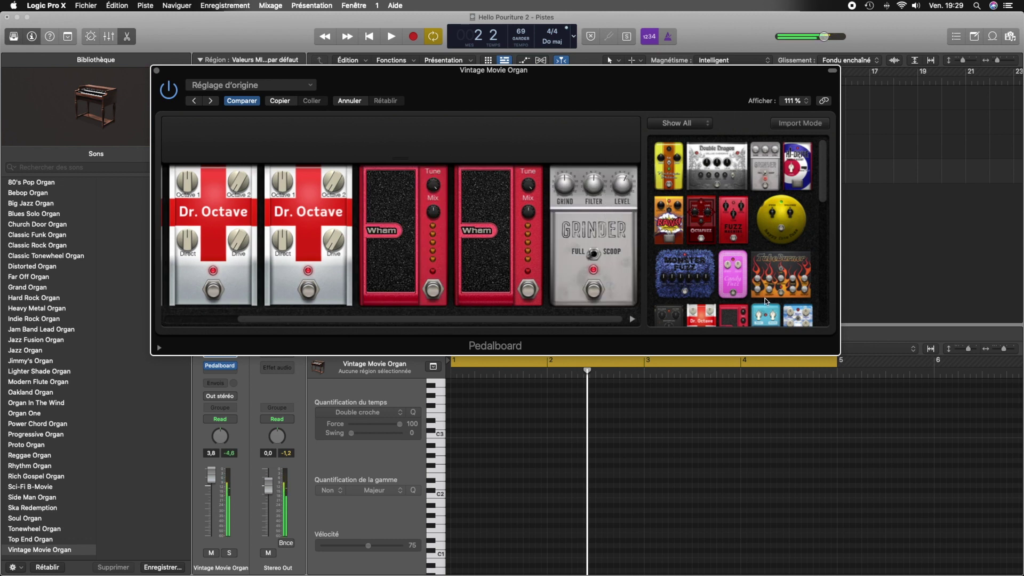
Step: Add a Graphic EQ pedal after the Grinder, boost one of its middle bands and close the Pedalboard
{"action": "scroll", "coordinate": [704, 257], "scroll_direction": "down", "scroll_amount": 5}
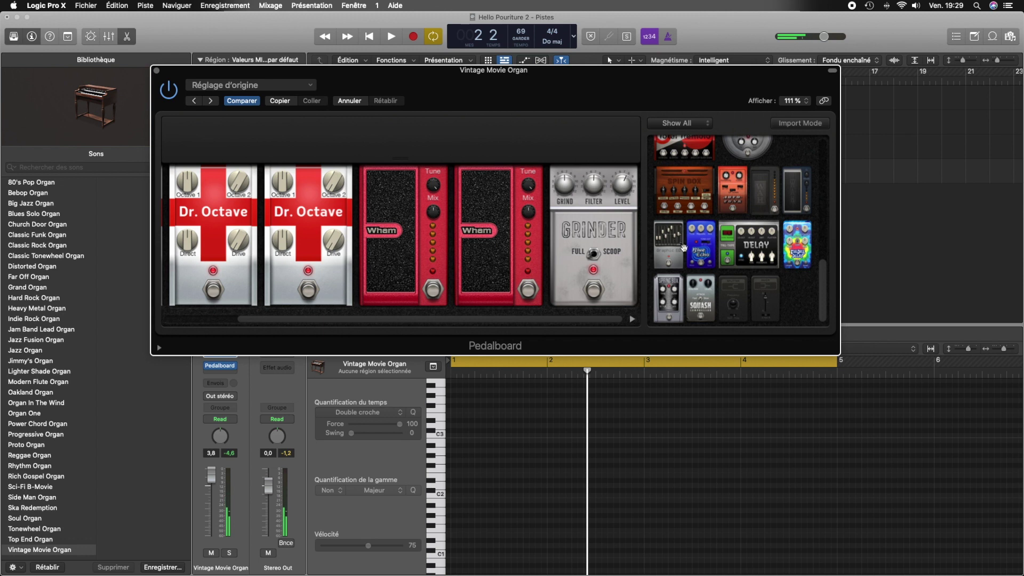
{"action": "left_click_drag", "start_coordinate": [670, 256], "coordinate": [608, 256]}
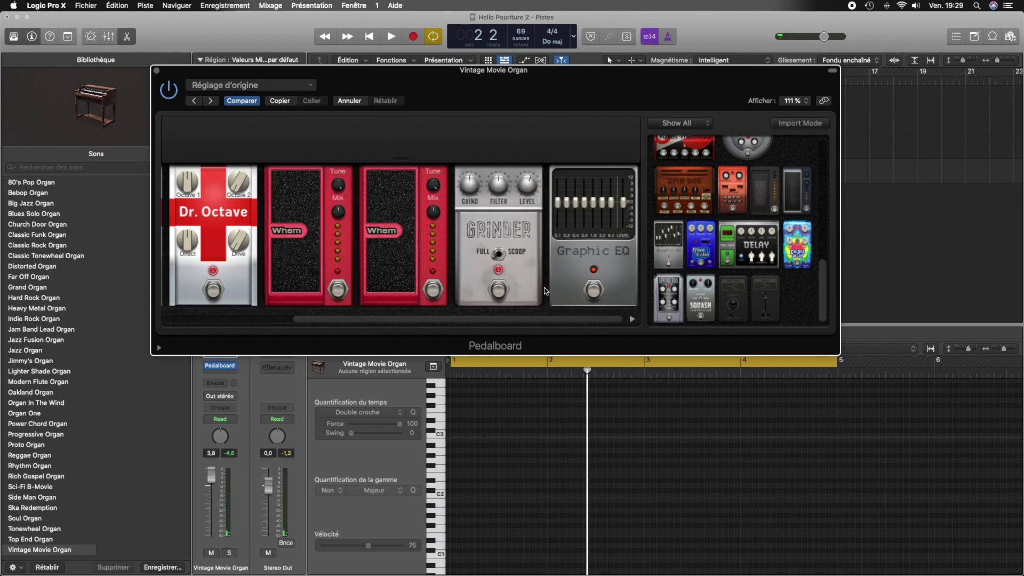
{"action": "left_click_drag", "start_coordinate": [593, 203], "coordinate": [593, 178]}
{"action": "left_click", "coordinate": [157, 70]}
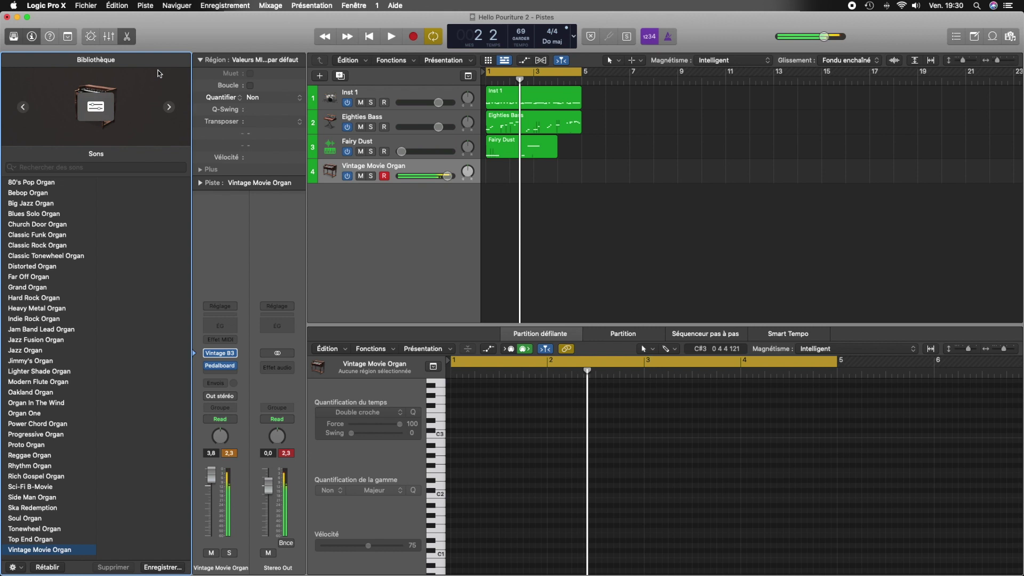
Step: Lower the organ track's volume to about -0.3 dB and record an organ melody over the four-bar loop
{"action": "left_click_drag", "start_coordinate": [213, 476], "coordinate": [210, 501]}
{"action": "key", "text": "space"}
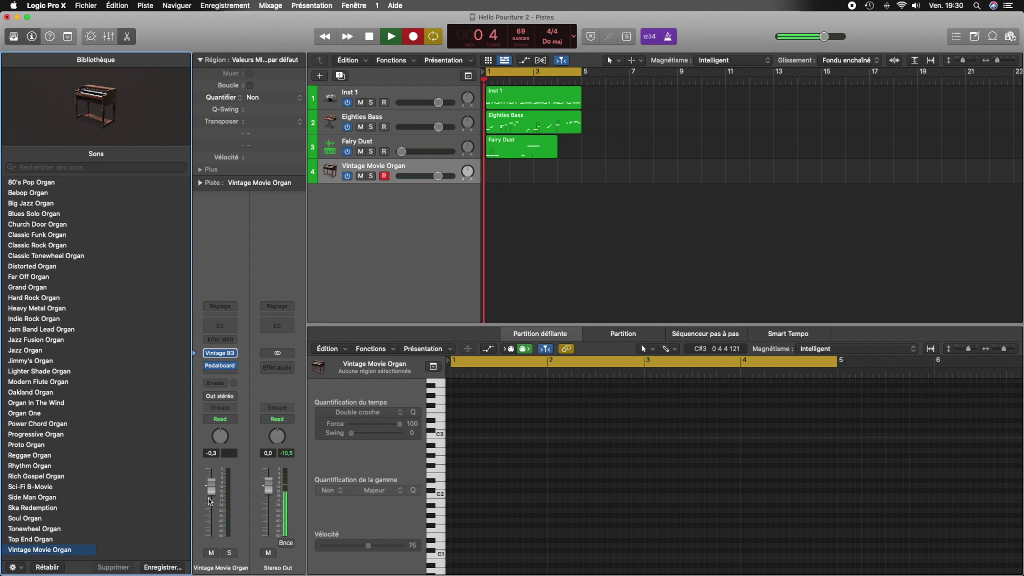
{"action": "key", "text": "r"}
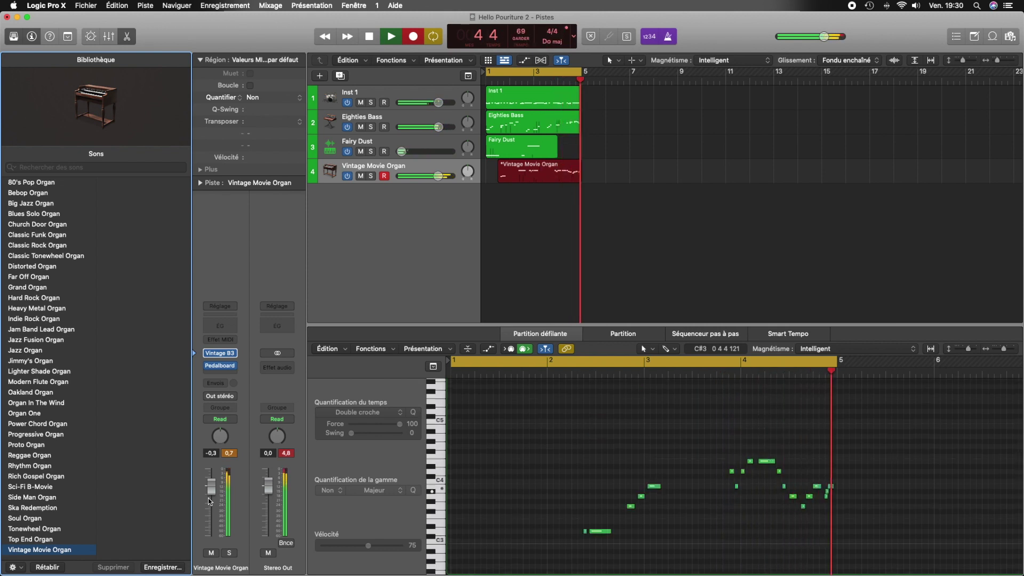
{"action": "key", "text": "space"}
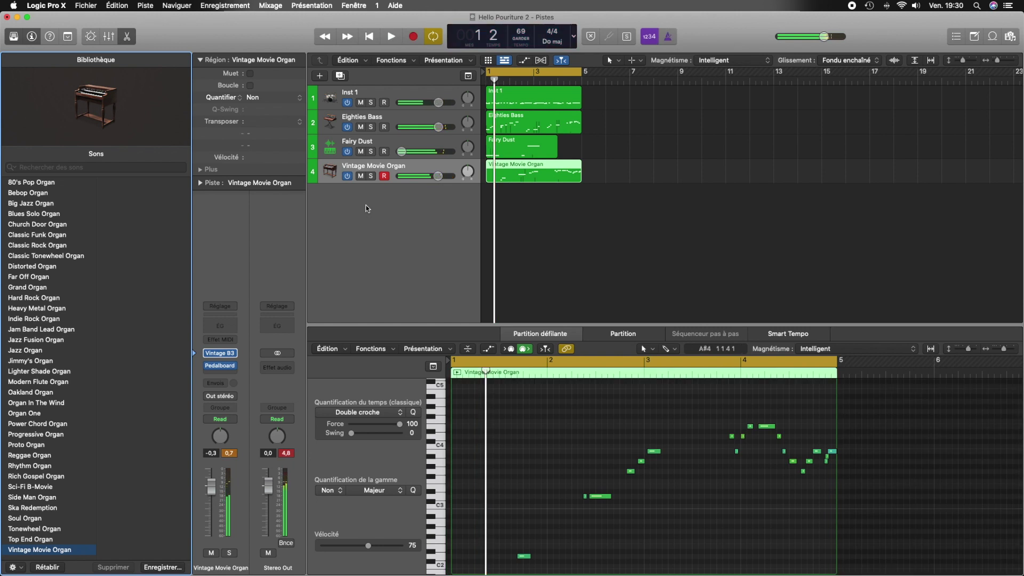
Step: Quantize the recorded Vintage Movie Organ region to Double croche and play back the loop
{"action": "left_click", "coordinate": [518, 183]}
{"action": "left_click", "coordinate": [260, 106]}
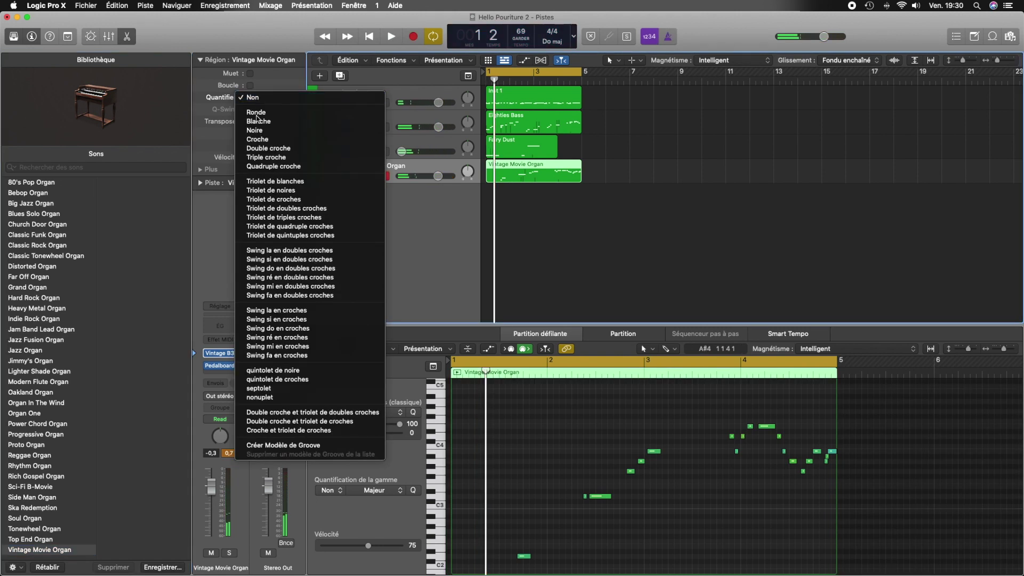
{"action": "left_click", "coordinate": [259, 147]}
{"action": "key", "text": "space"}
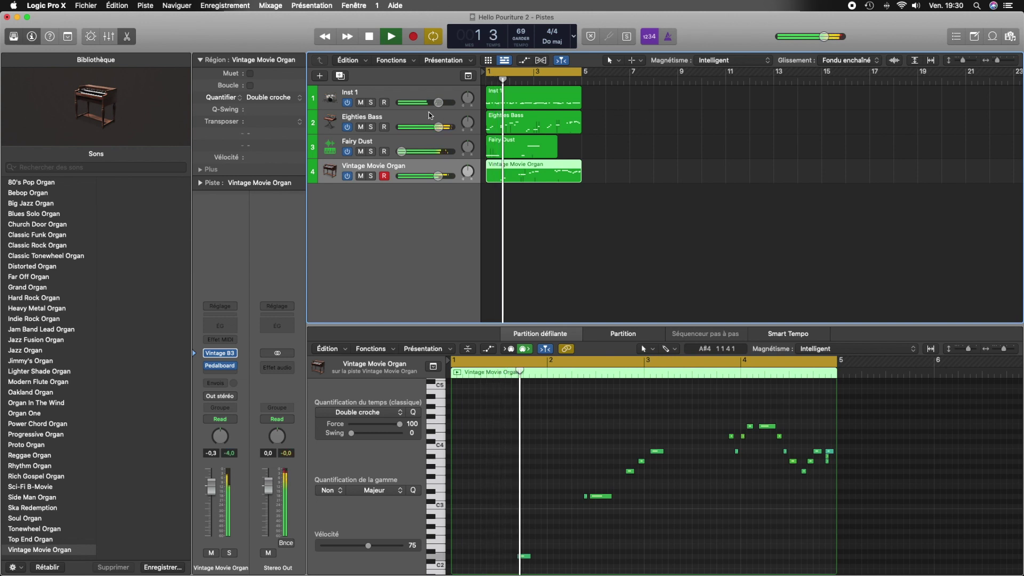
Step: Raise the Inst 1 volume to about 4.8 dB and add a Channel EQ boosting 69.5 Hz by 17.5 dB and 8000 Hz by 16 dB
{"action": "left_click_drag", "start_coordinate": [435, 106], "coordinate": [446, 105]}
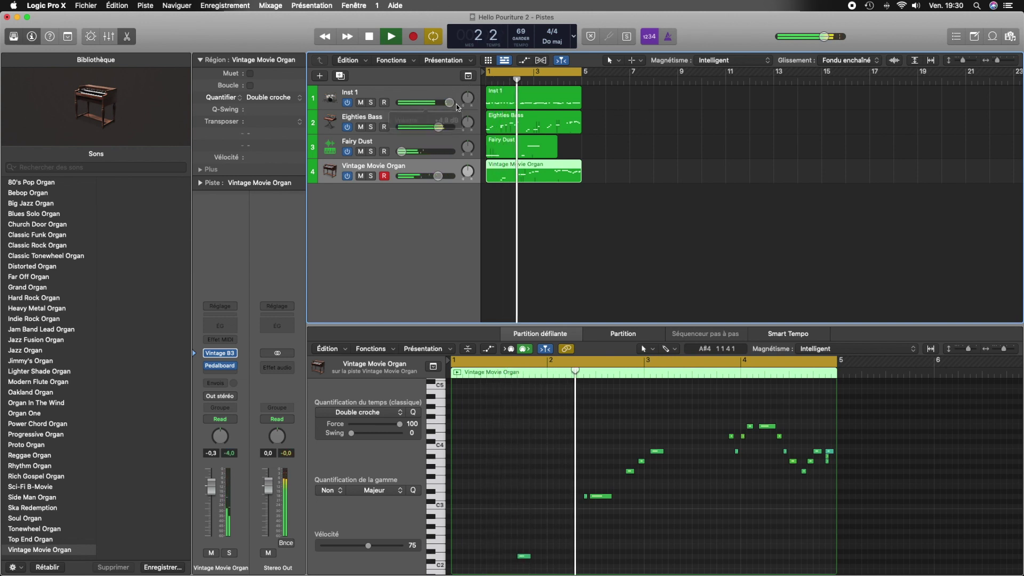
{"action": "left_click", "coordinate": [405, 93]}
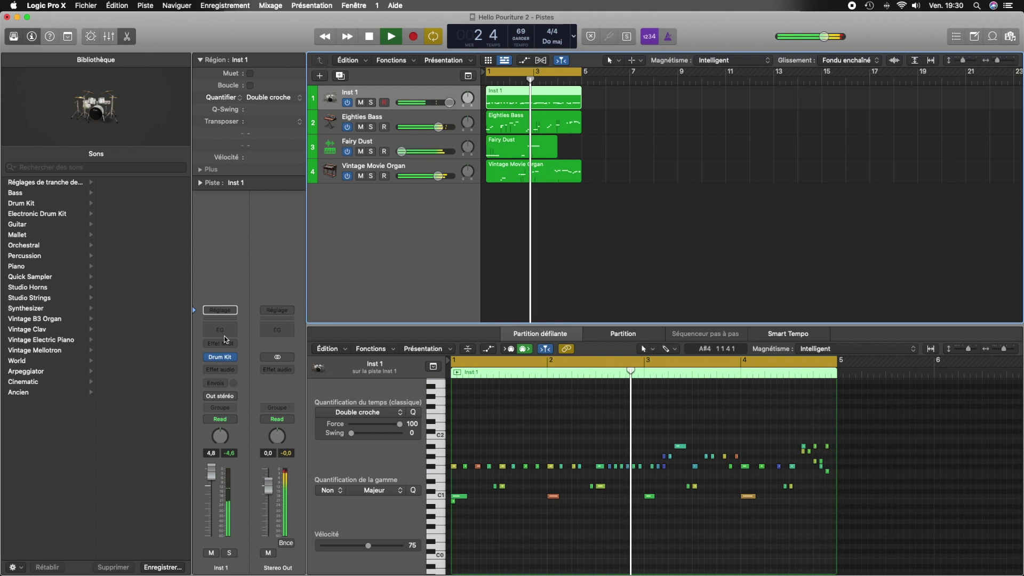
{"action": "left_click", "coordinate": [224, 334]}
{"action": "left_click_drag", "start_coordinate": [491, 270], "coordinate": [400, 183]}
{"action": "left_click_drag", "start_coordinate": [594, 263], "coordinate": [728, 196]}
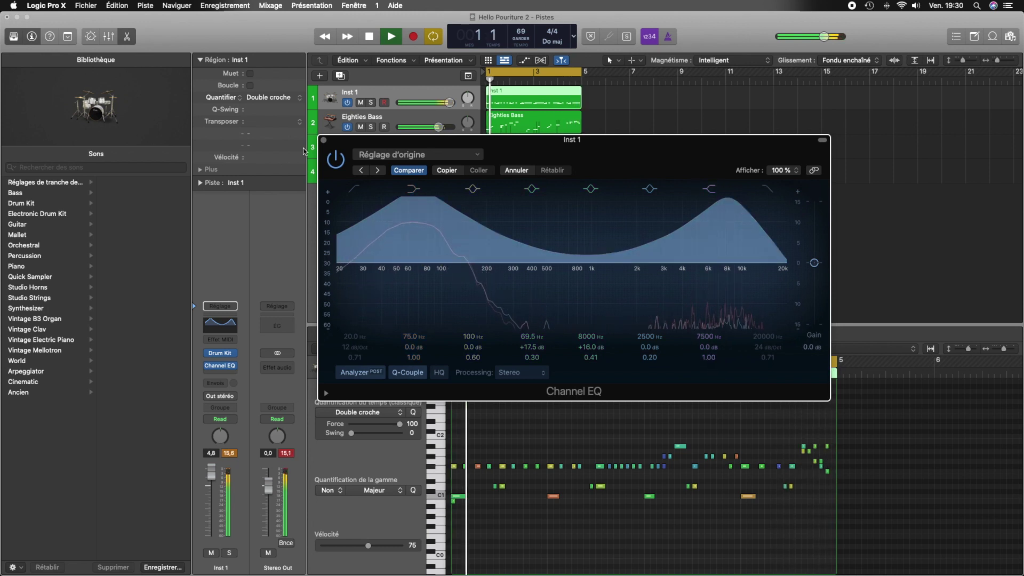
{"action": "left_click", "coordinate": [324, 142]}
Step: Insert a stereo Limiter on the Stereo Out channel and load its For Vocals preset
{"action": "left_click", "coordinate": [277, 368]}
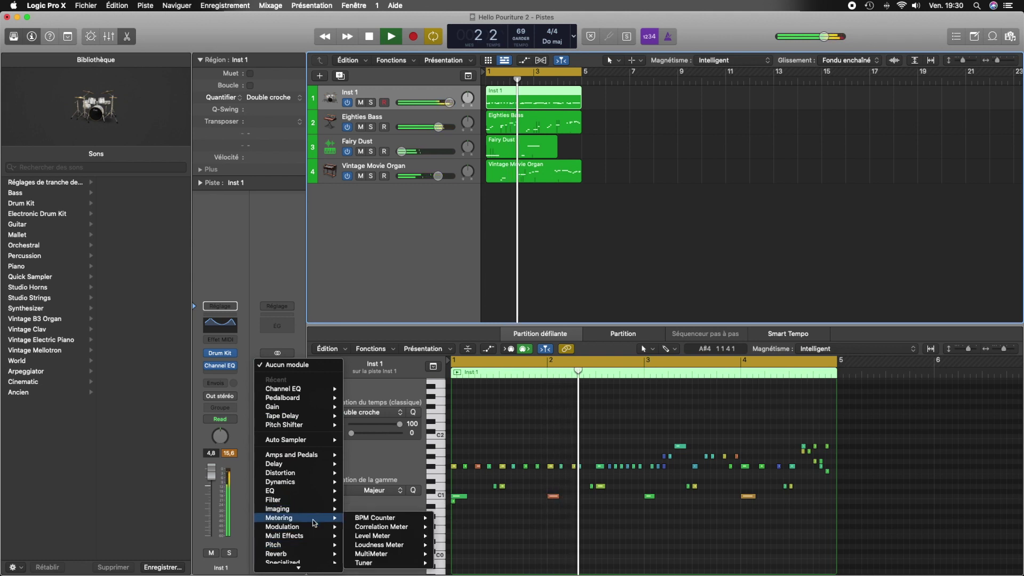
{"action": "mouse_move", "coordinate": [313, 529]}
{"action": "mouse_move", "coordinate": [320, 483]}
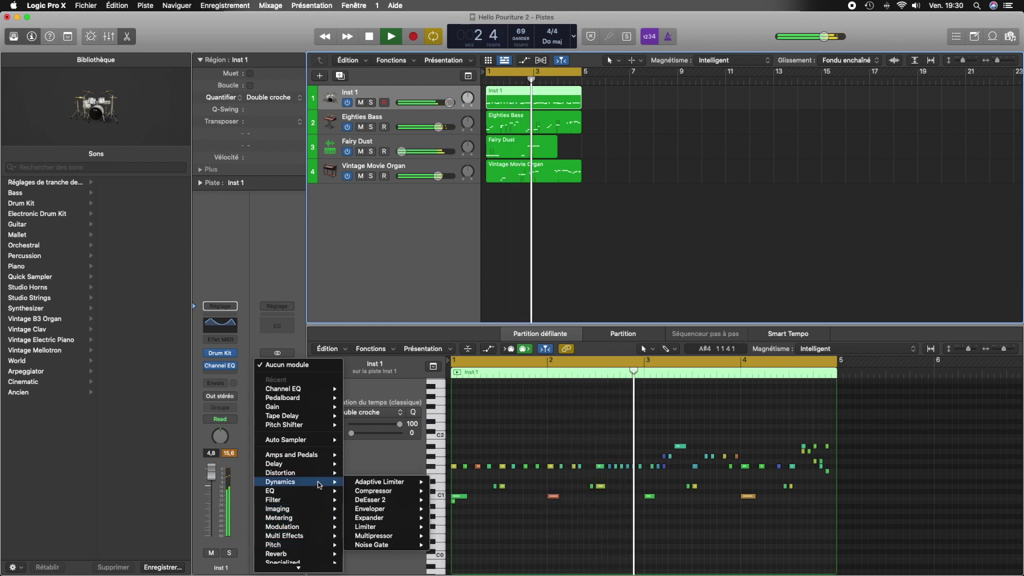
{"action": "mouse_move", "coordinate": [405, 482]}
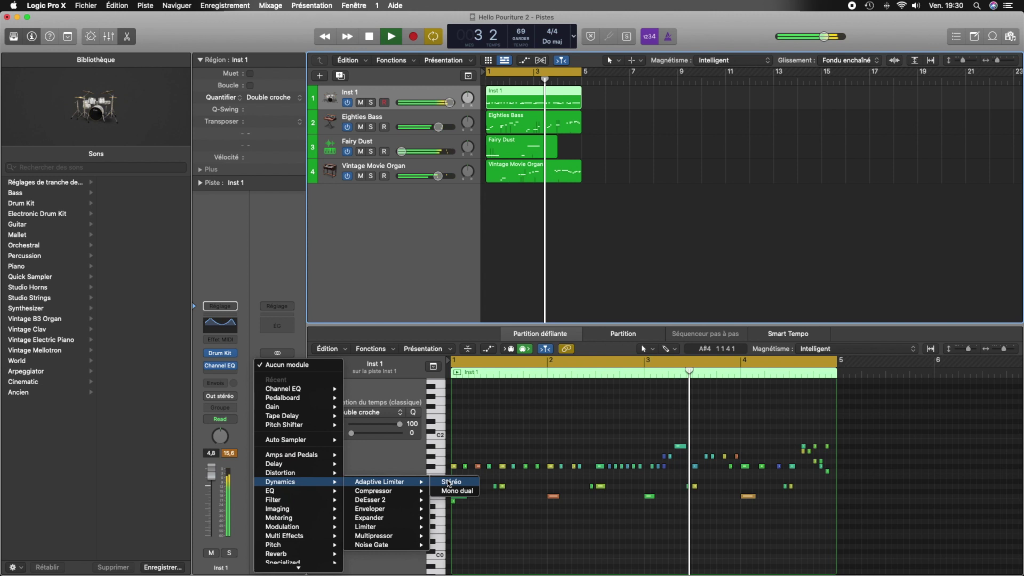
{"action": "mouse_move", "coordinate": [405, 526]}
{"action": "left_click", "coordinate": [451, 527]}
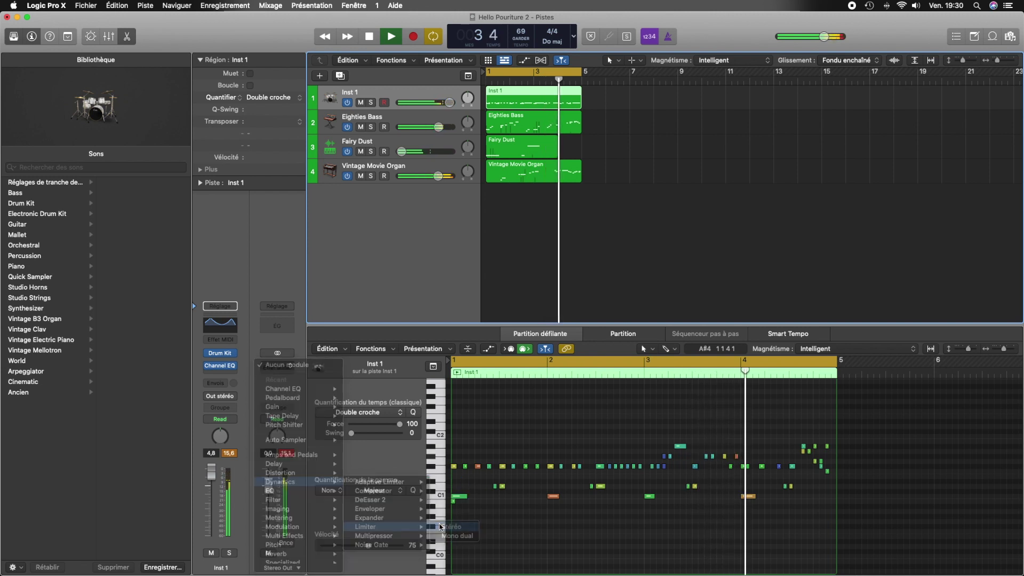
{"action": "left_click", "coordinate": [404, 155]}
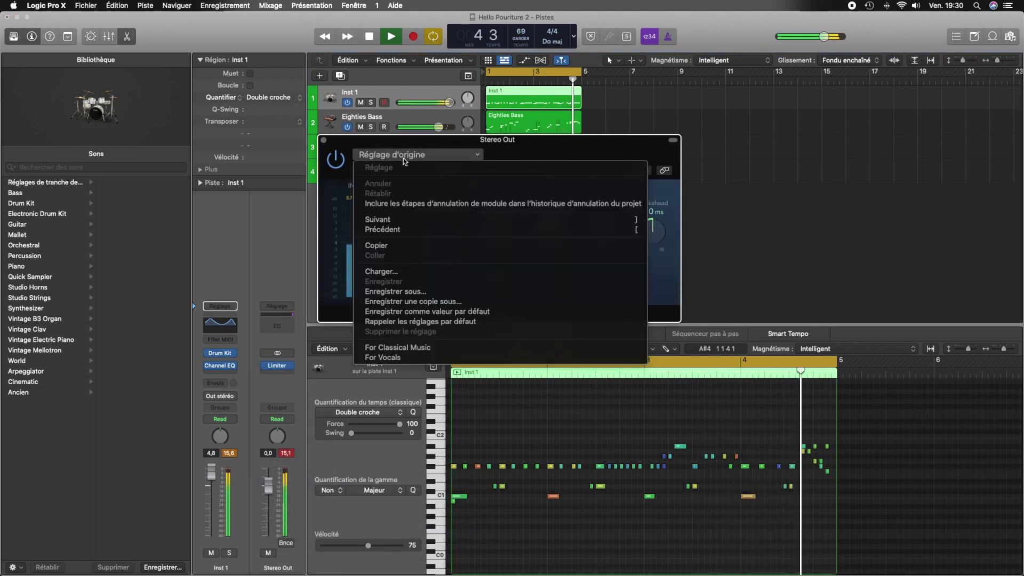
{"action": "left_click", "coordinate": [439, 359]}
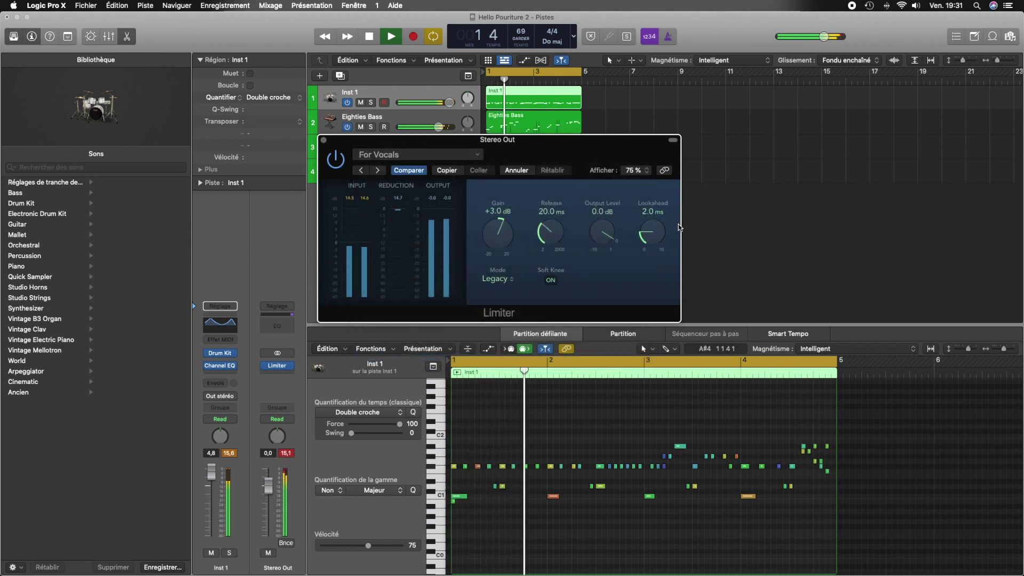
{"action": "left_click", "coordinate": [324, 141]}
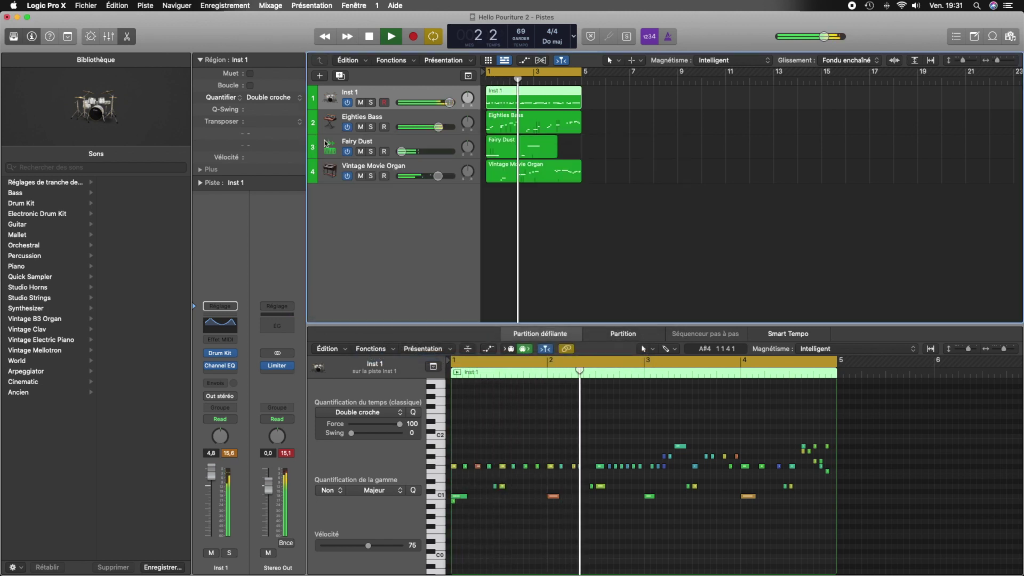
Step: Lower the Vintage Movie Organ volume to about -7.4 dB, set the project tempo to 176 and stop playback
{"action": "left_click_drag", "start_coordinate": [424, 177], "coordinate": [403, 181]}
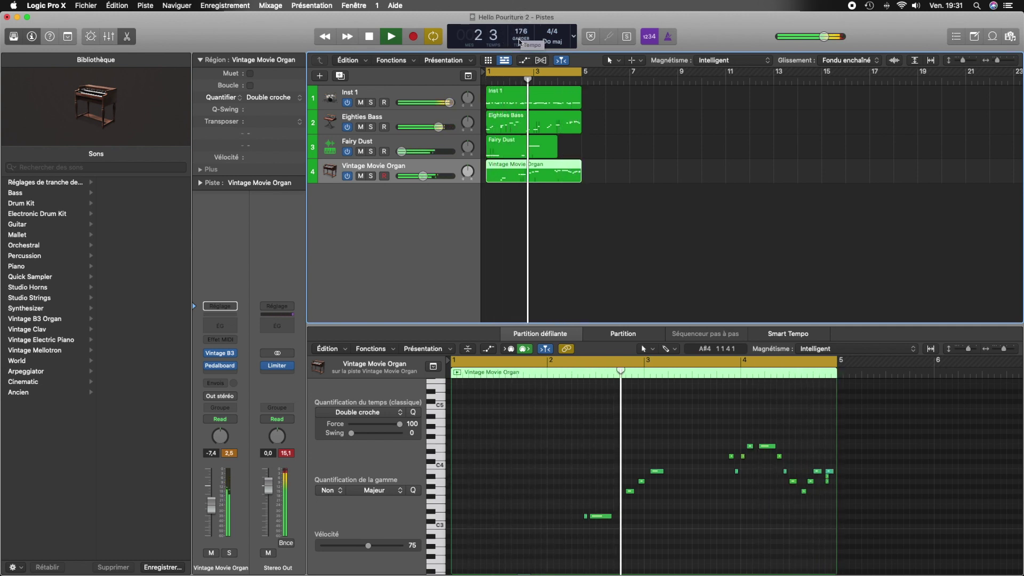
{"action": "key", "text": "space"}
{"action": "left_click", "coordinate": [523, 215]}
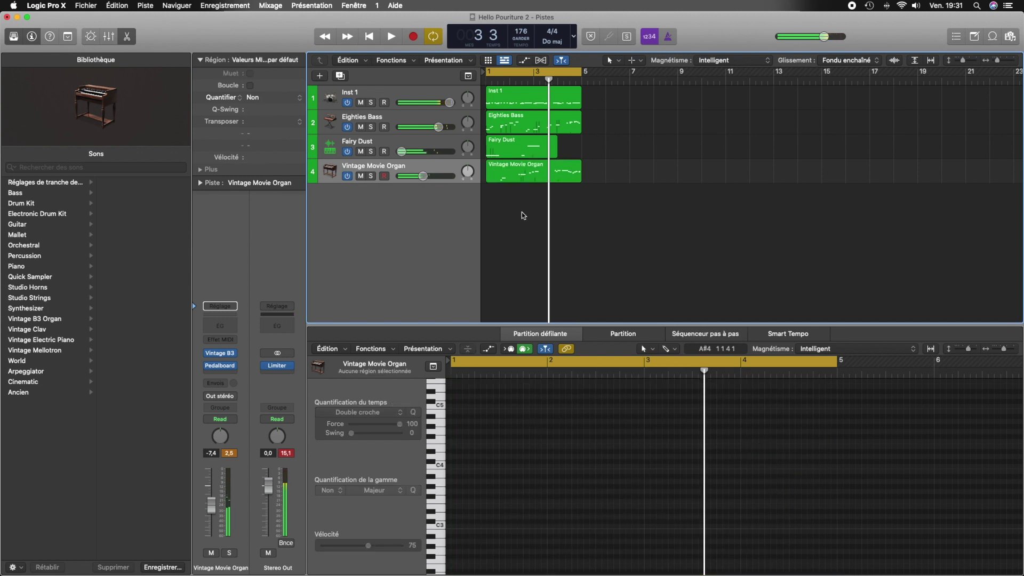